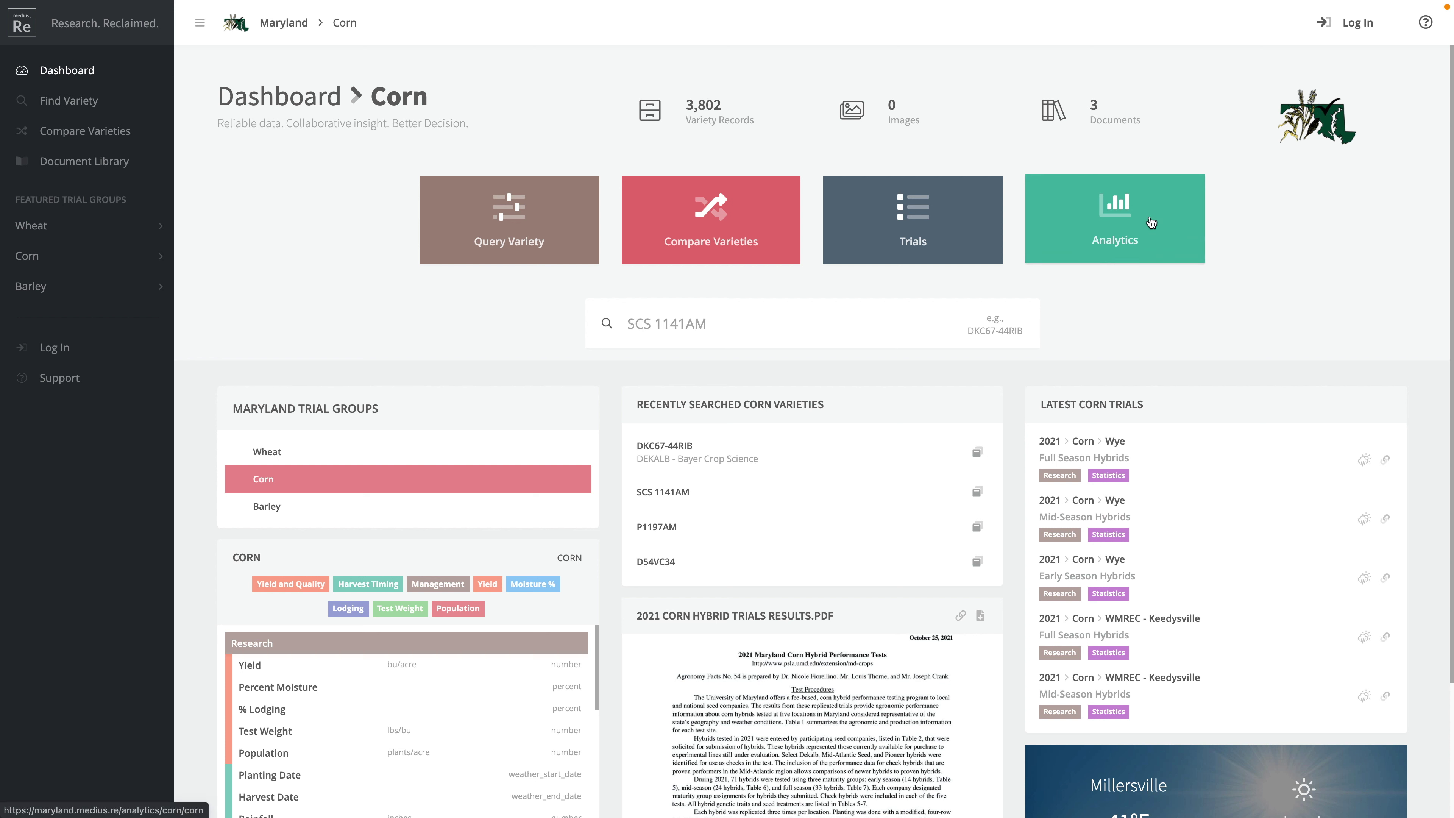
Open the corn analytics, add % Lodging and Test Weight to the data fields alongside Yield, and rebuild the analytics.
{"action": "left_click", "coordinate": [1143, 224]}
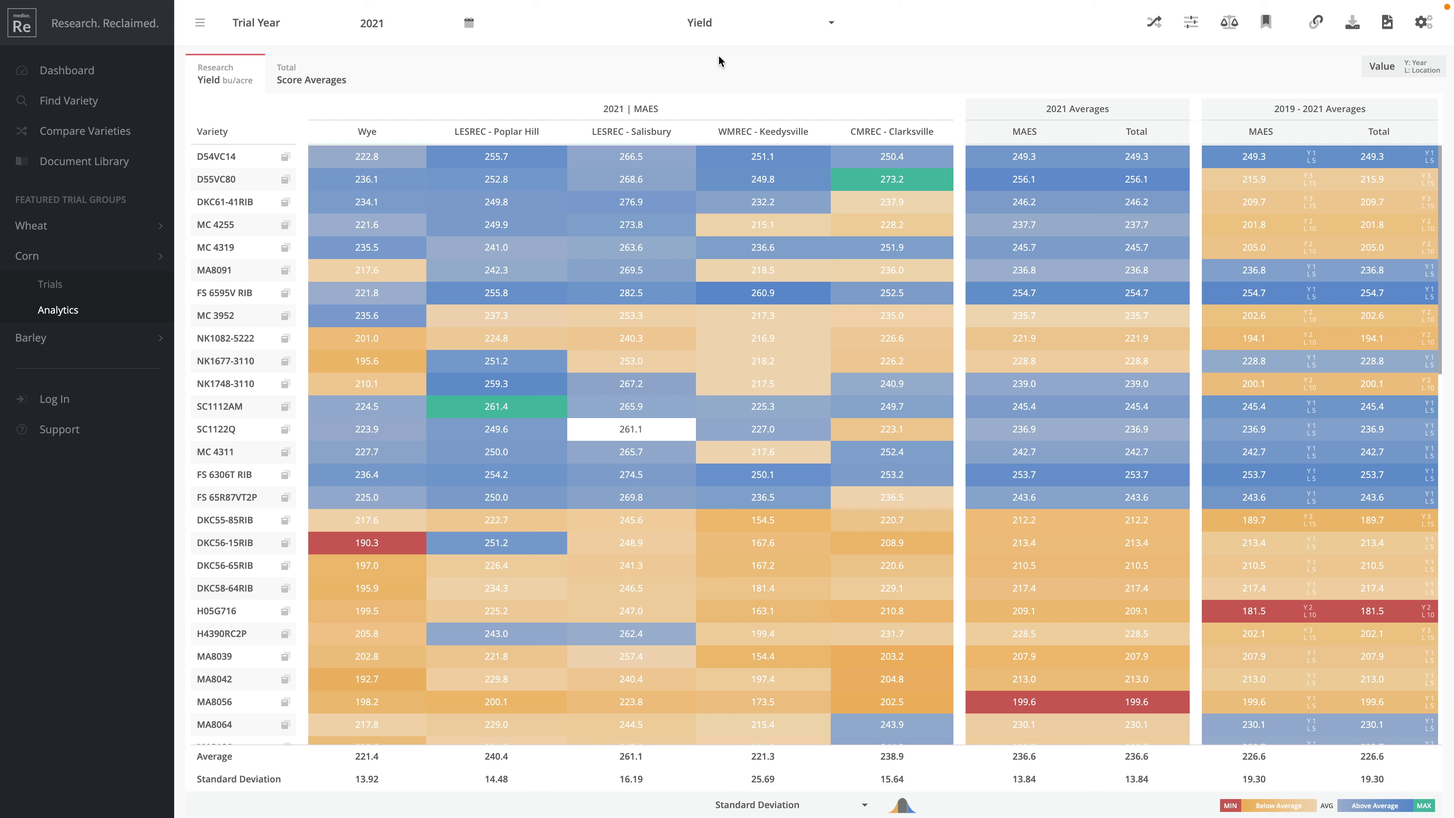
{"action": "left_click", "coordinate": [729, 26]}
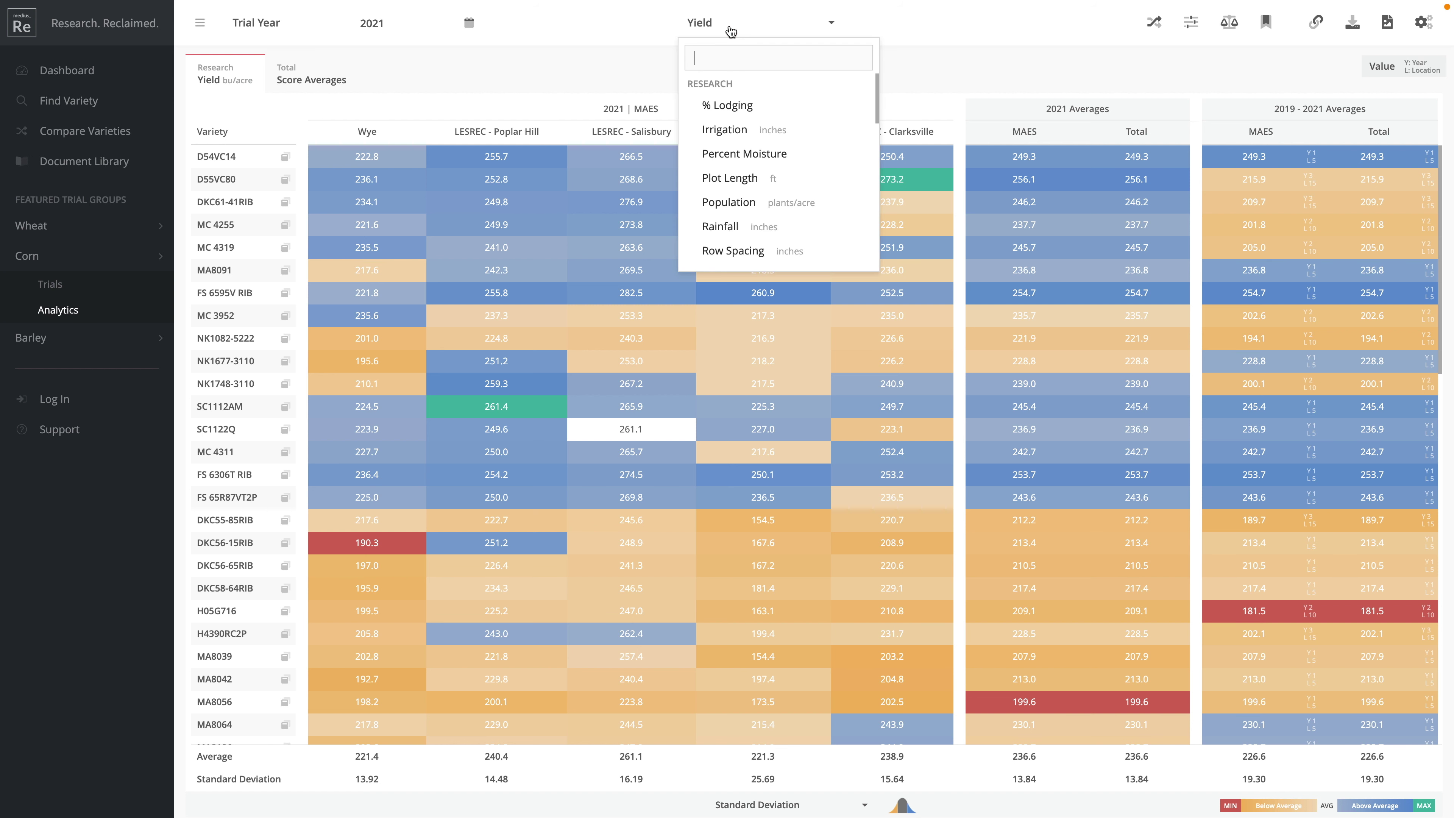
{"action": "left_click", "coordinate": [767, 108]}
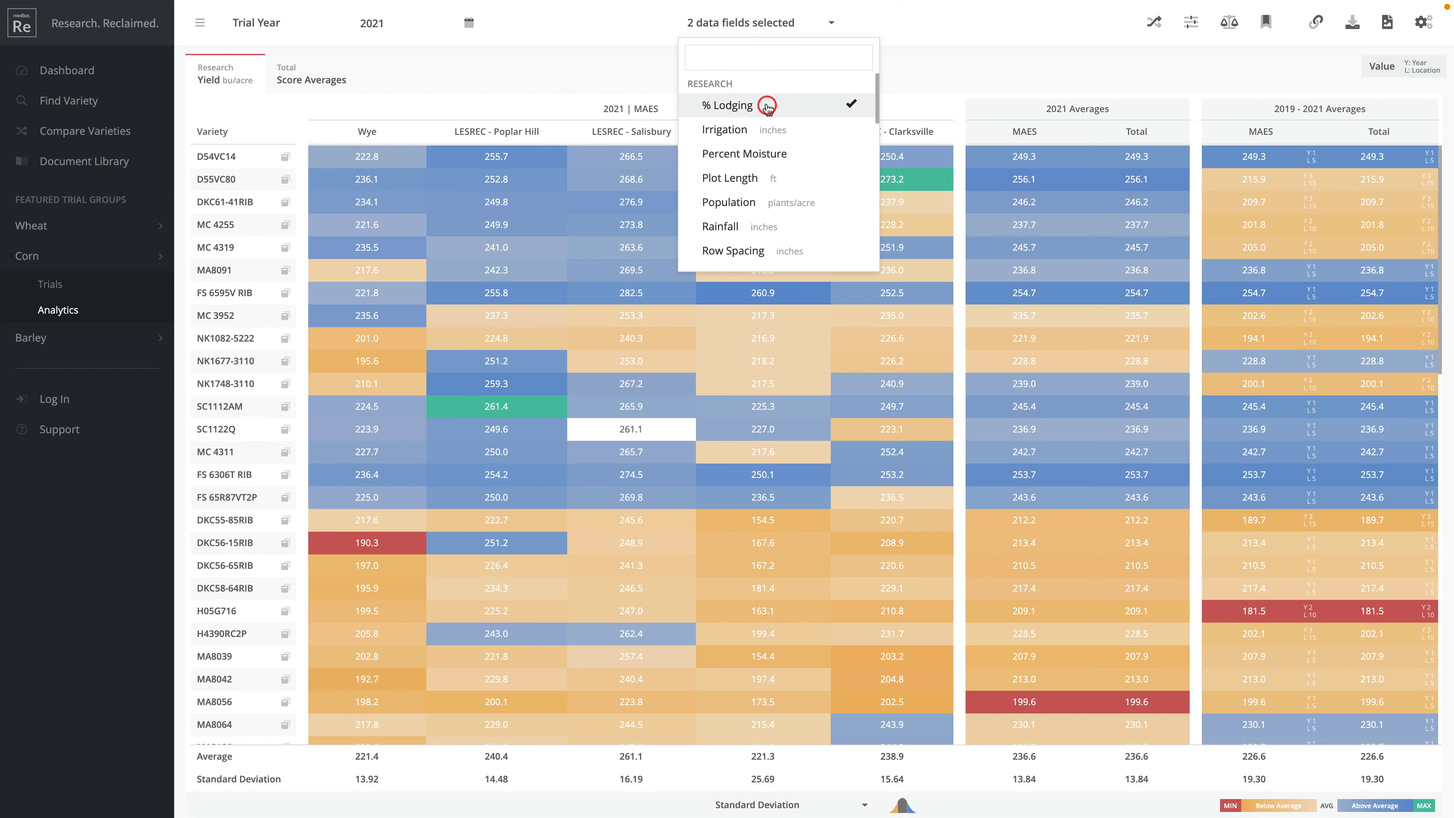
{"action": "scroll", "coordinate": [798, 172], "scroll_direction": "down", "scroll_amount": 3}
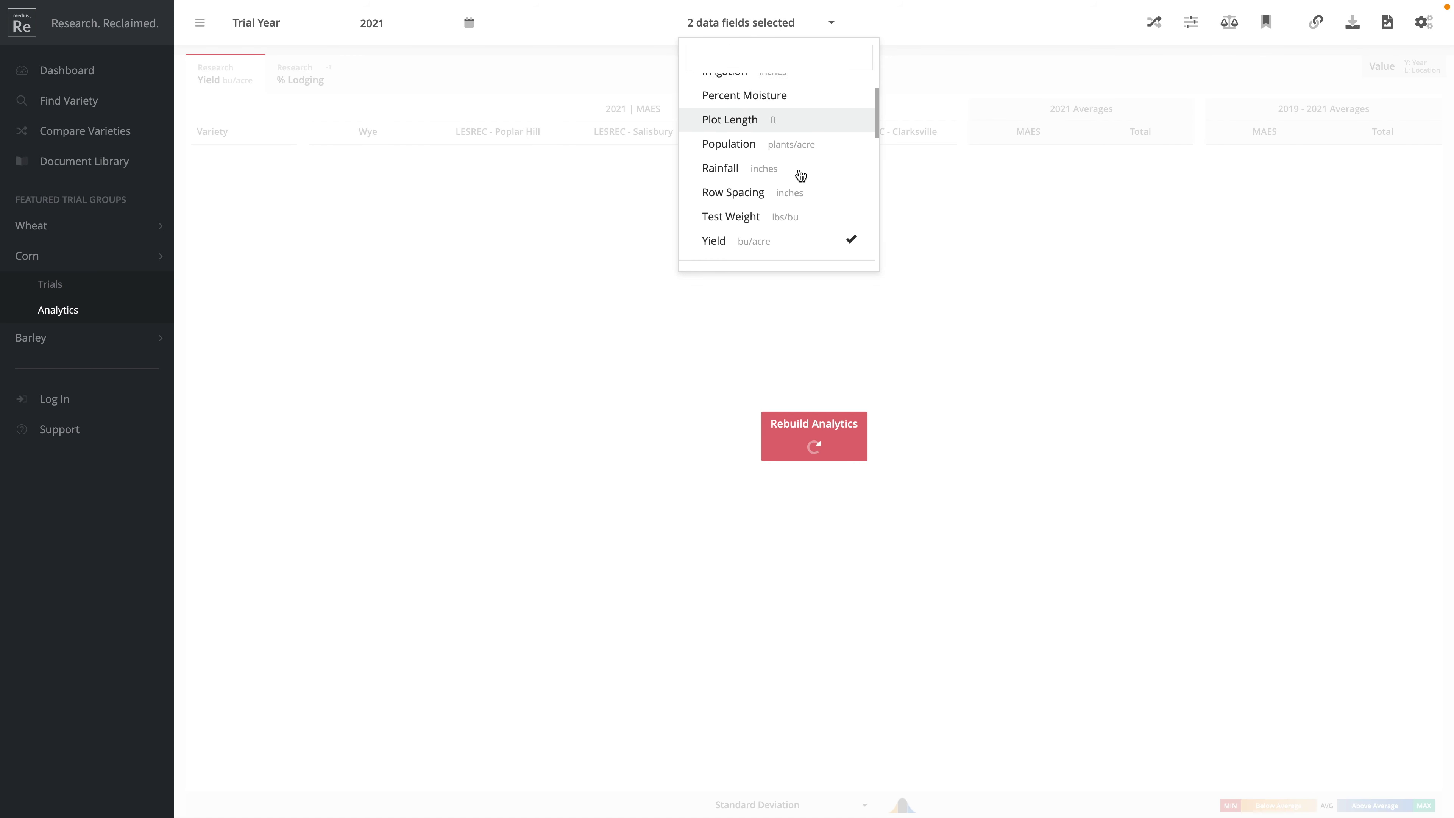
{"action": "left_click", "coordinate": [793, 207]}
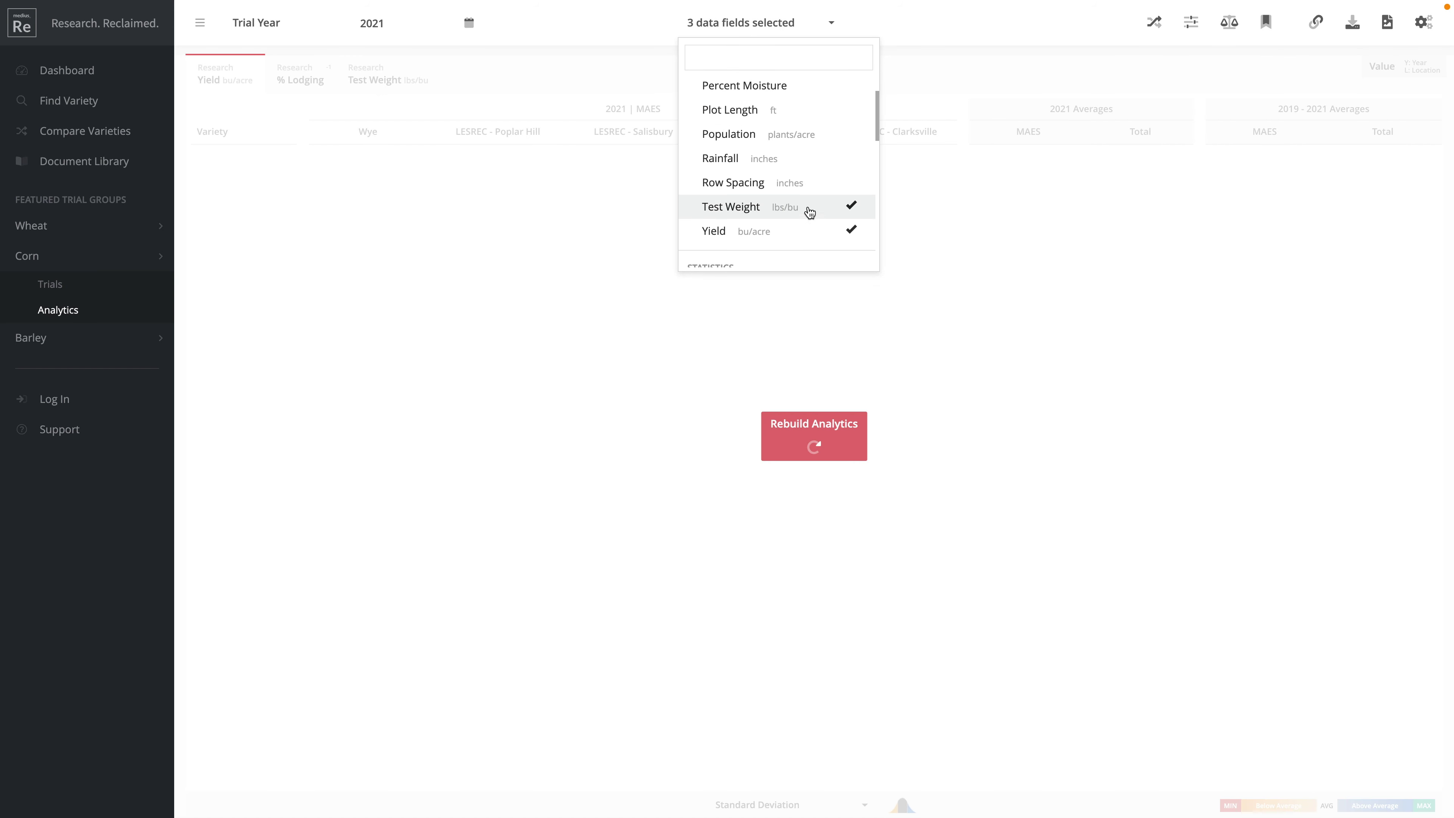
{"action": "scroll", "coordinate": [813, 160], "scroll_direction": "up", "scroll_amount": 3}
{"action": "left_click", "coordinate": [910, 324]}
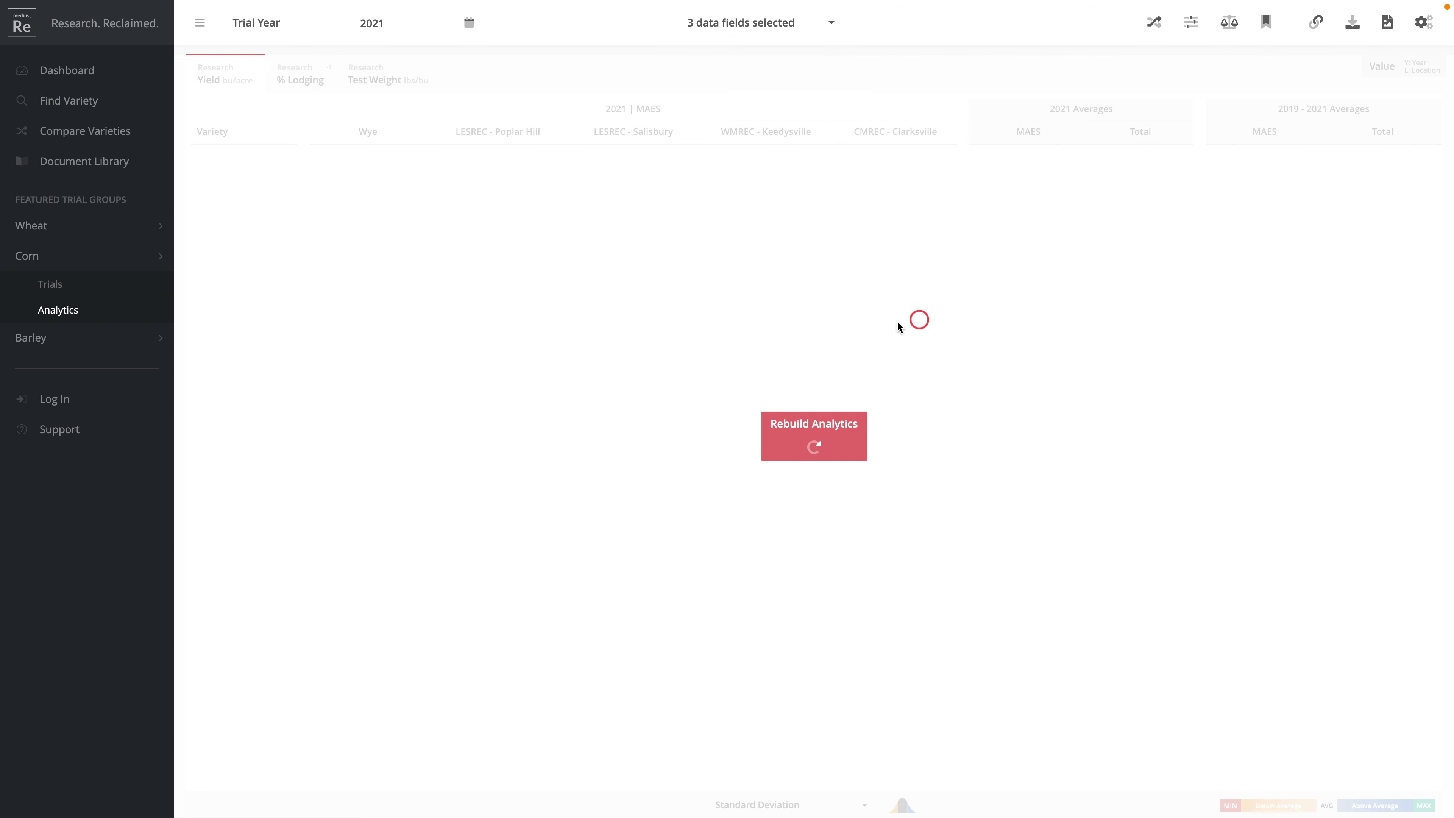
{"action": "left_click", "coordinate": [835, 435]}
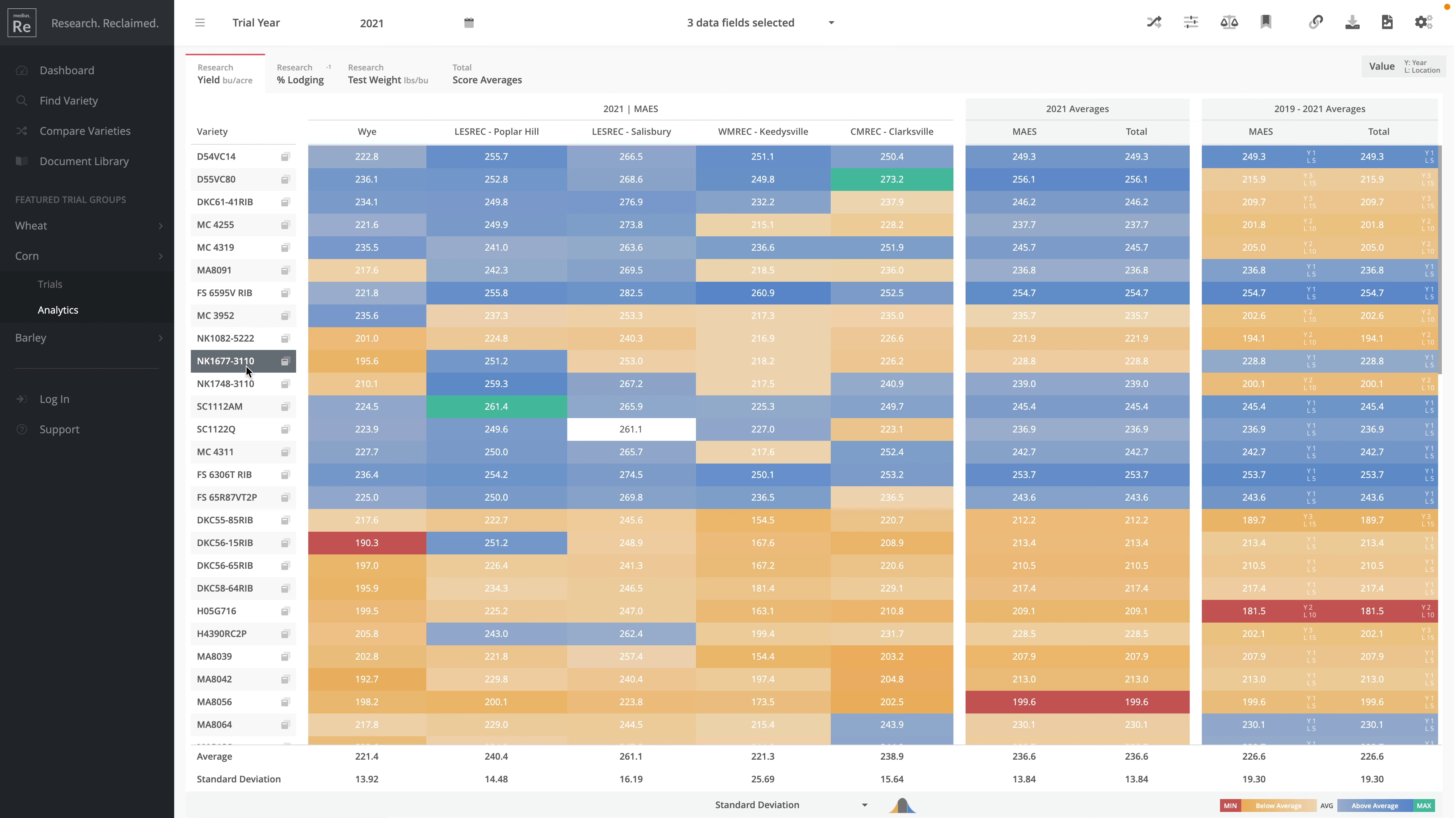
Sort the 2021 yield table by the CMREC - Clarksville location, highest yield first.
{"action": "scroll", "coordinate": [245, 369], "scroll_direction": "down", "scroll_amount": 3}
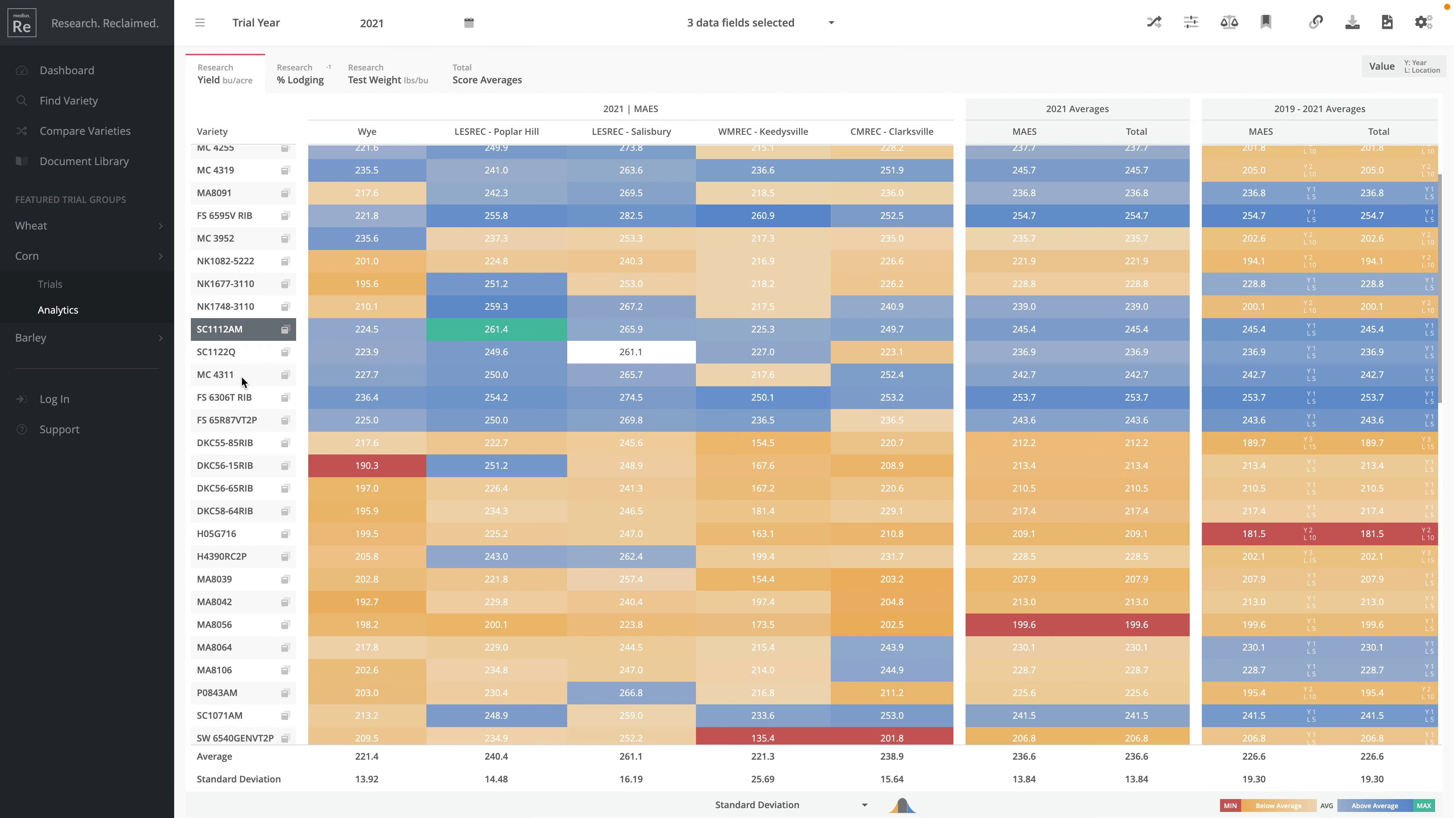
{"action": "scroll", "coordinate": [243, 381], "scroll_direction": "up", "scroll_amount": 3}
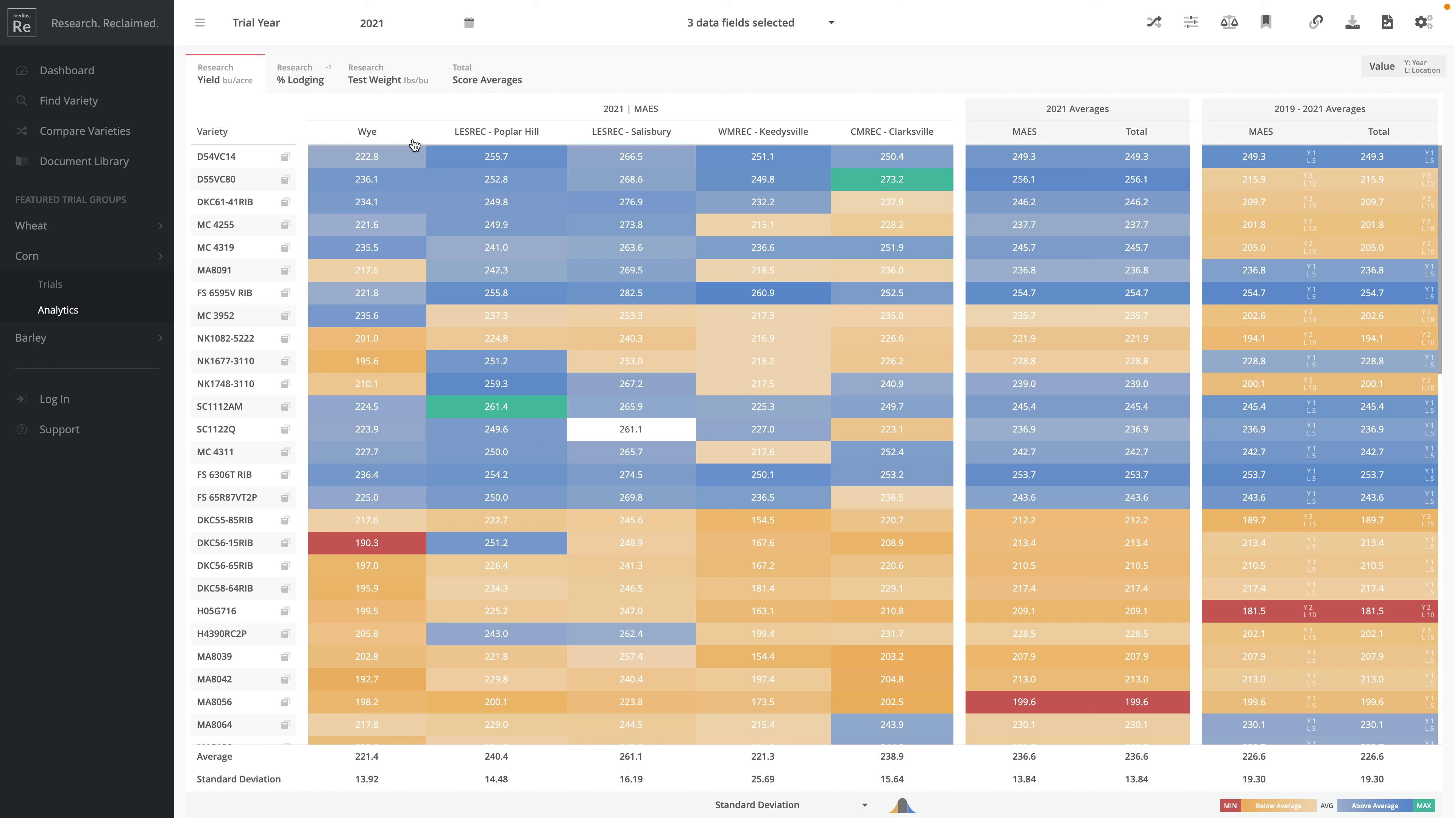
{"action": "left_click", "coordinate": [911, 136]}
{"action": "left_click", "coordinate": [912, 136]}
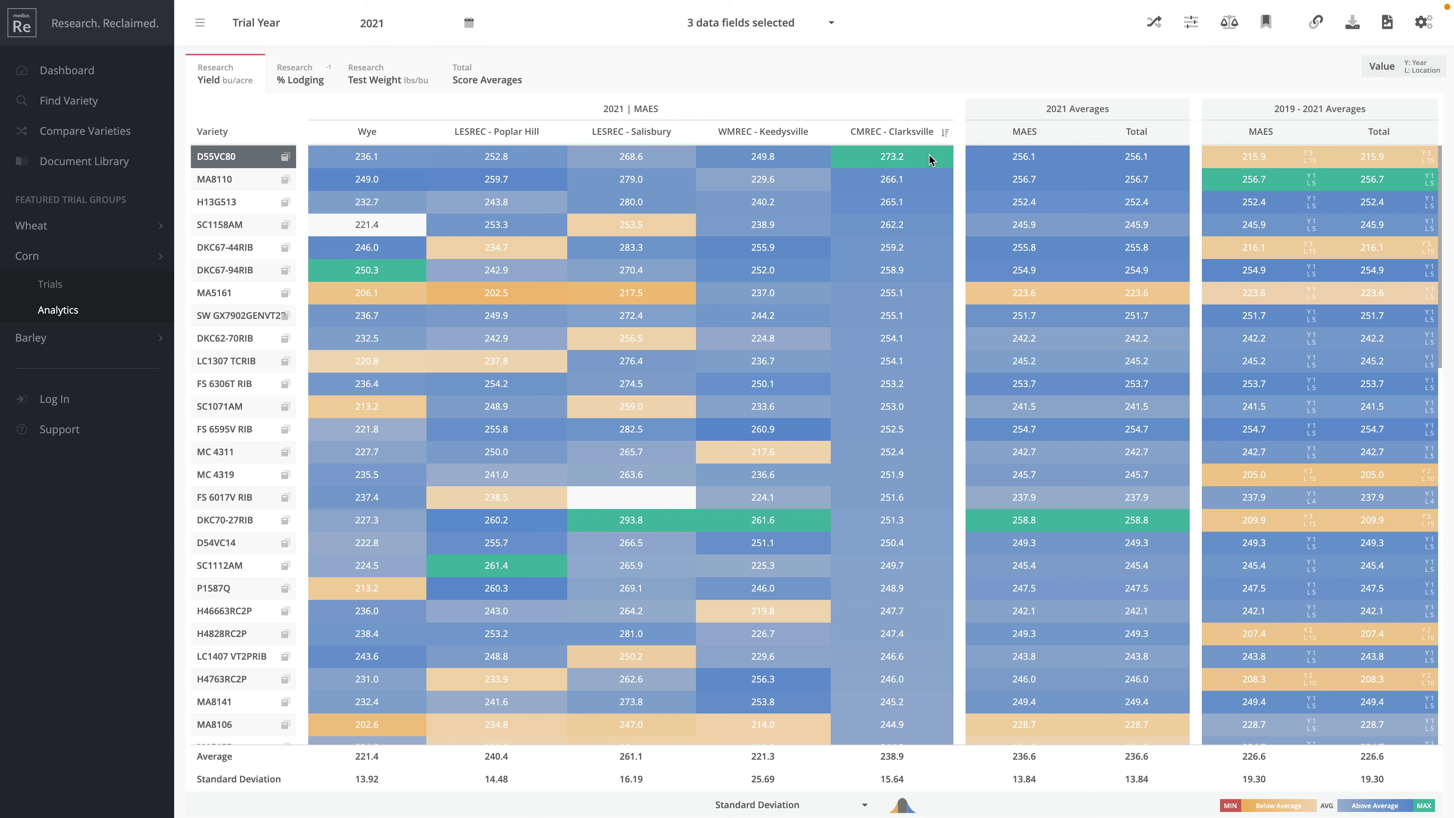
Examine the ranked Clarksville yields from best to worst variety, including where they cross from above to below average.
{"action": "scroll", "coordinate": [928, 225], "scroll_direction": "down", "scroll_amount": 8}
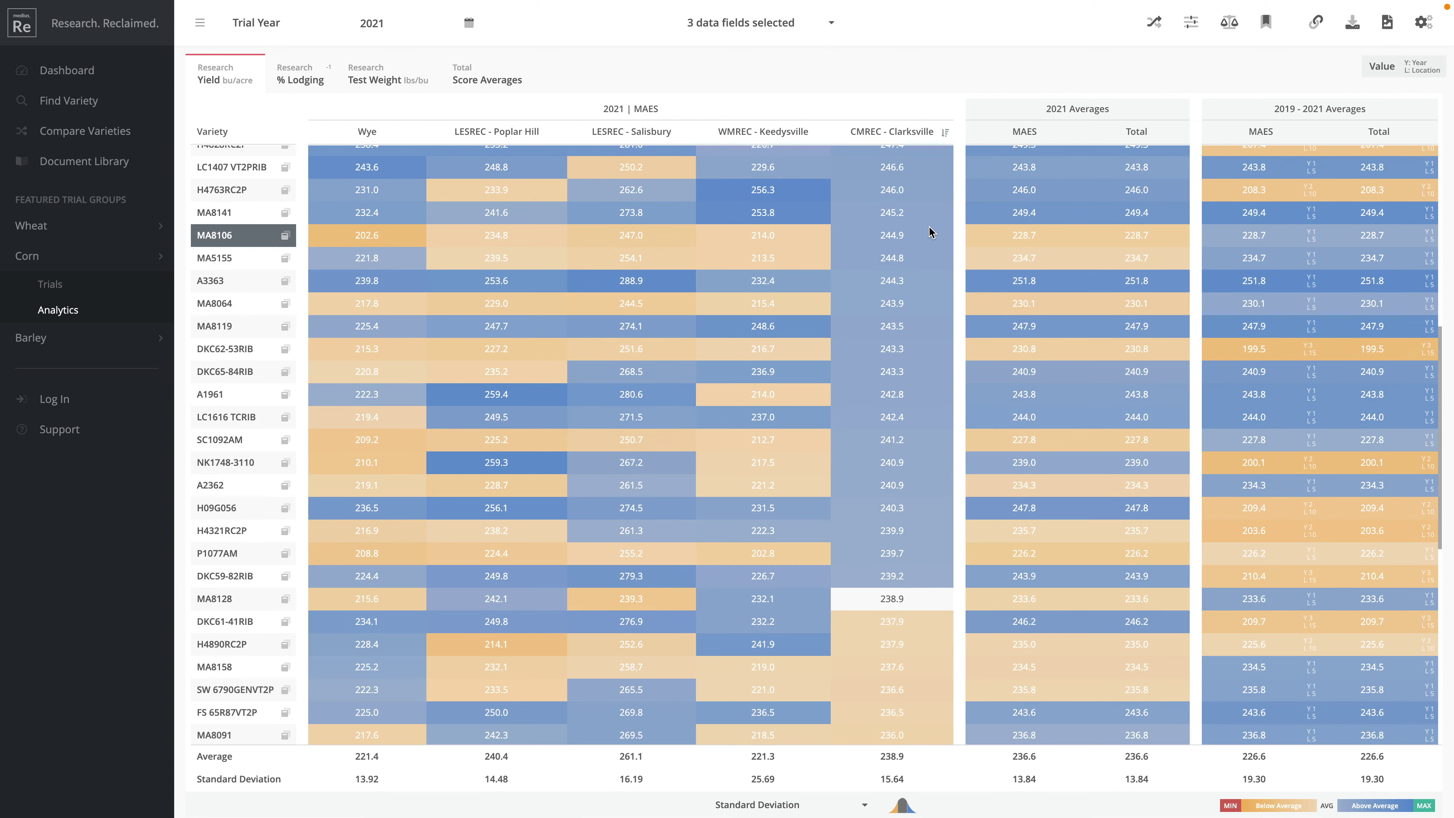
{"action": "scroll", "coordinate": [930, 232], "scroll_direction": "down", "scroll_amount": 9}
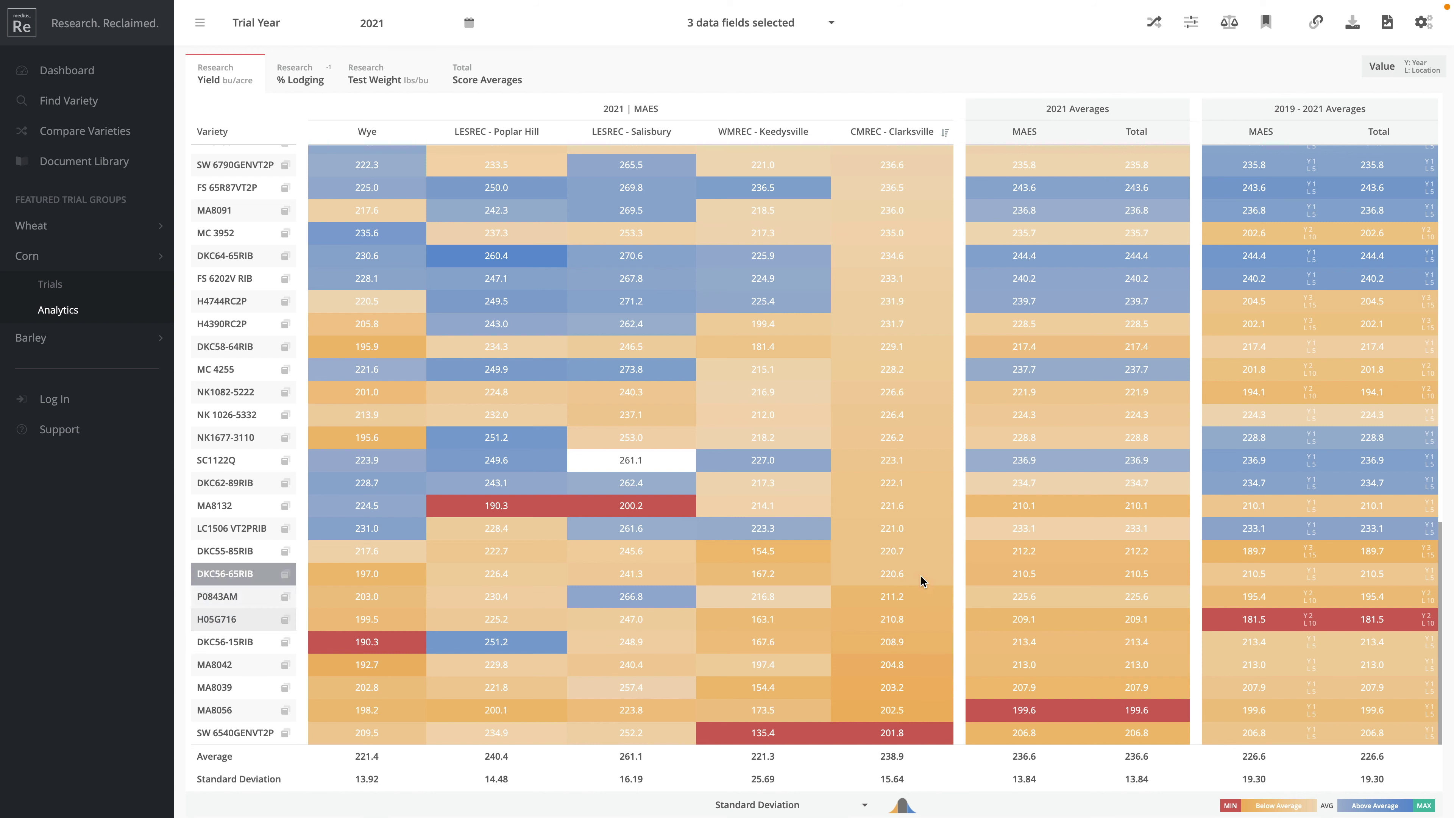
{"action": "scroll", "coordinate": [921, 578], "scroll_direction": "up", "scroll_amount": 15}
{"action": "scroll", "coordinate": [922, 587], "scroll_direction": "up", "scroll_amount": 2}
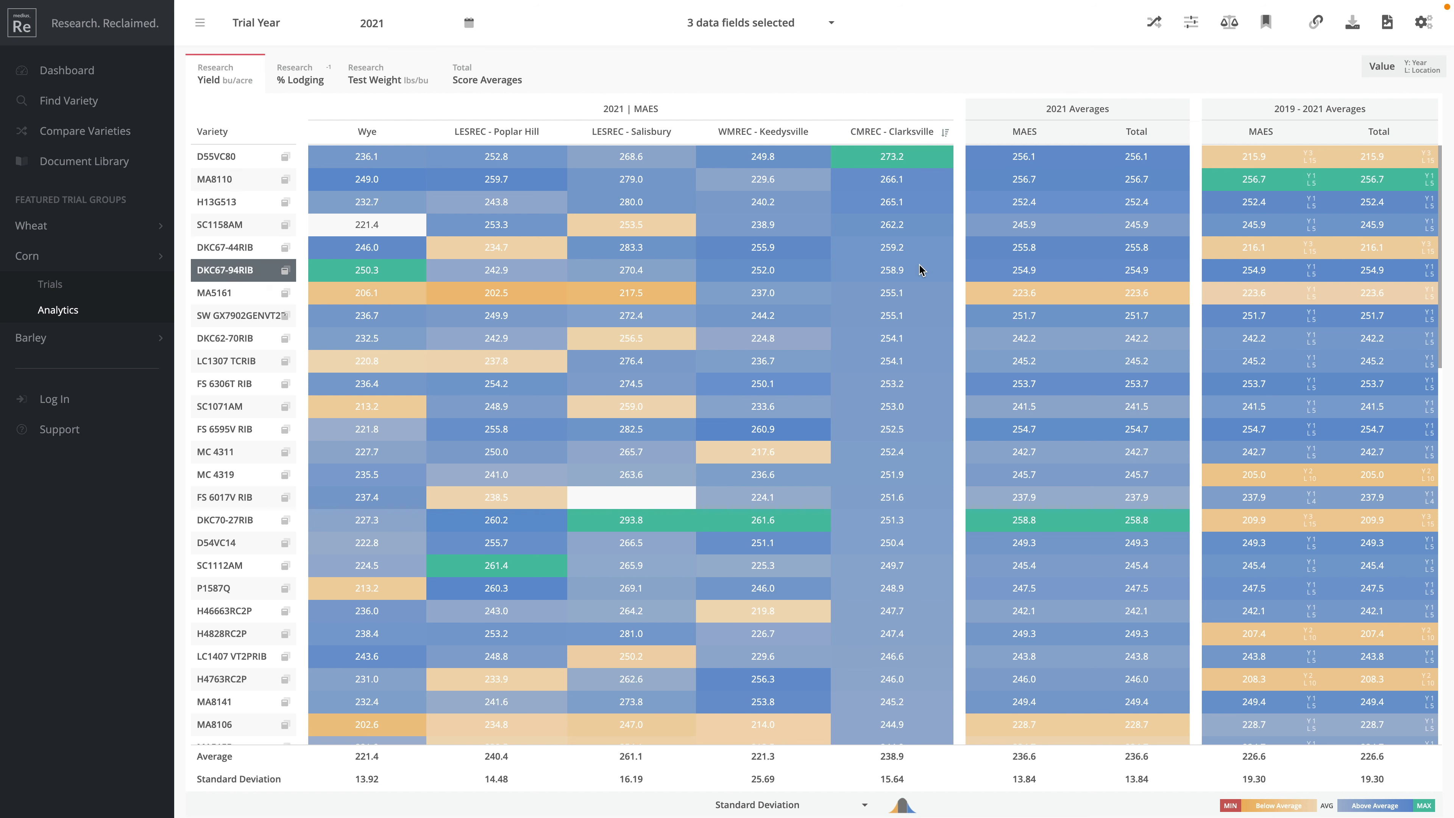
{"action": "scroll", "coordinate": [921, 475], "scroll_direction": "down", "scroll_amount": 5}
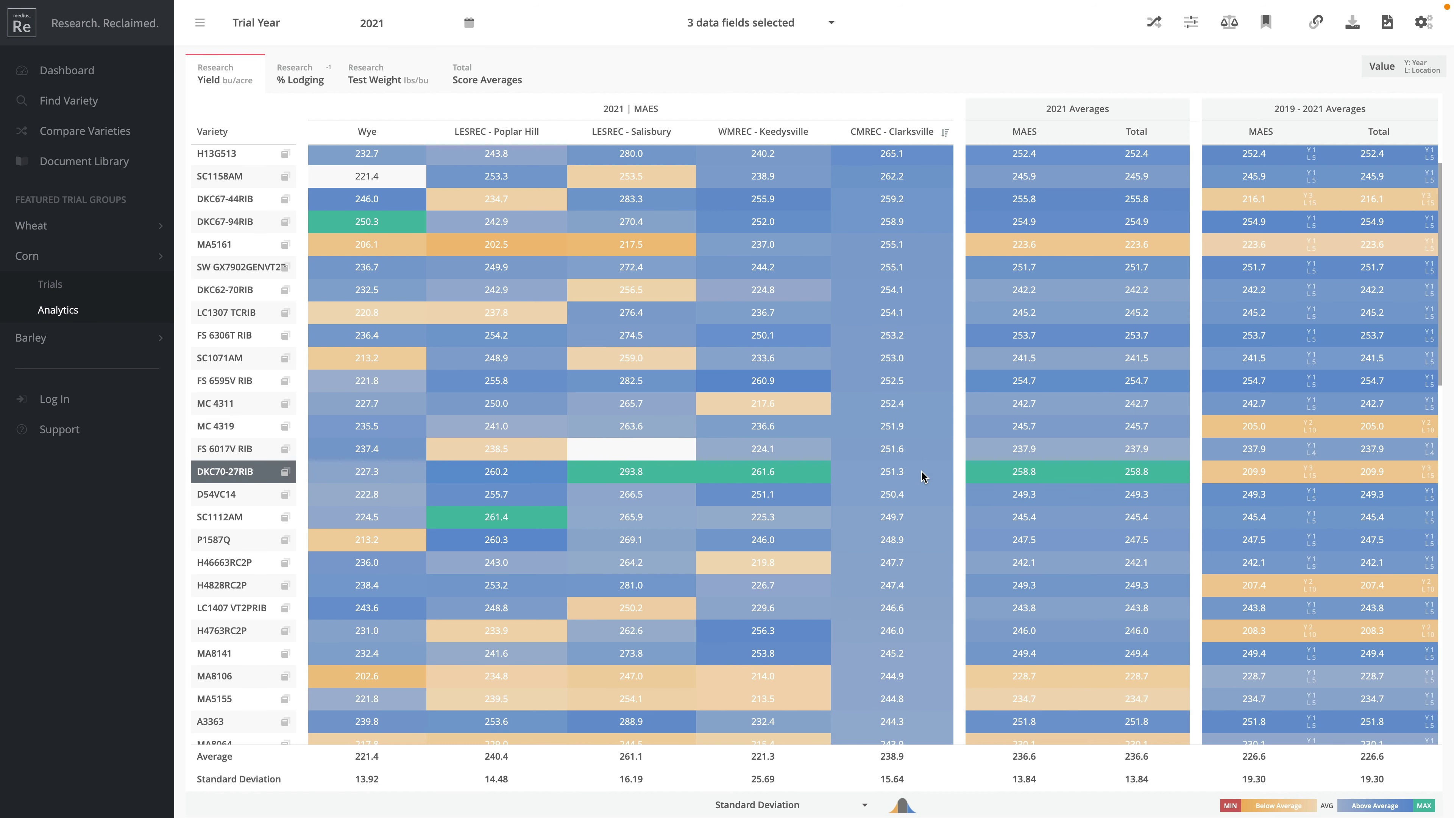
{"action": "scroll", "coordinate": [921, 475], "scroll_direction": "down", "scroll_amount": 4}
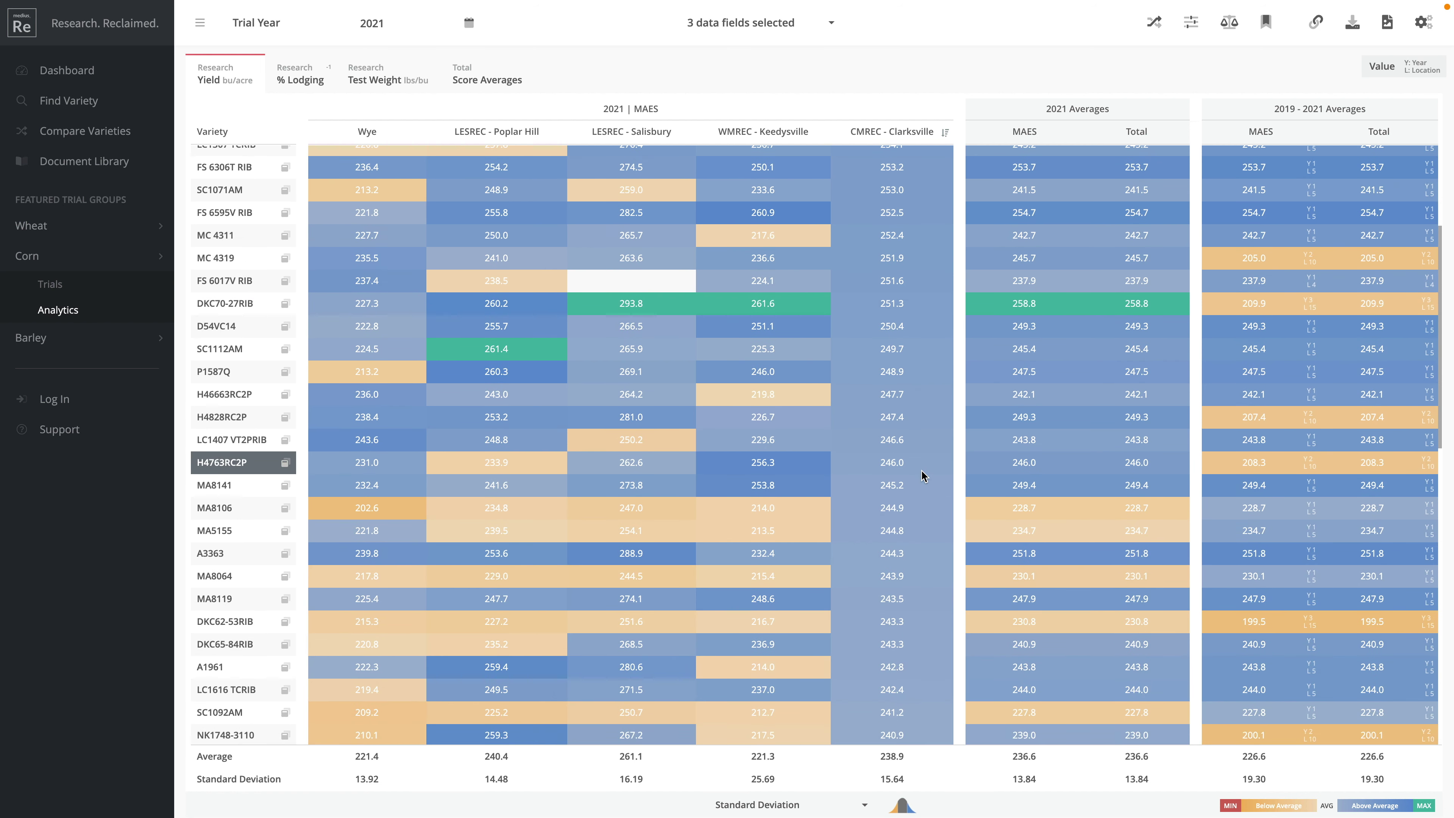
{"action": "scroll", "coordinate": [922, 476], "scroll_direction": "down", "scroll_amount": 3}
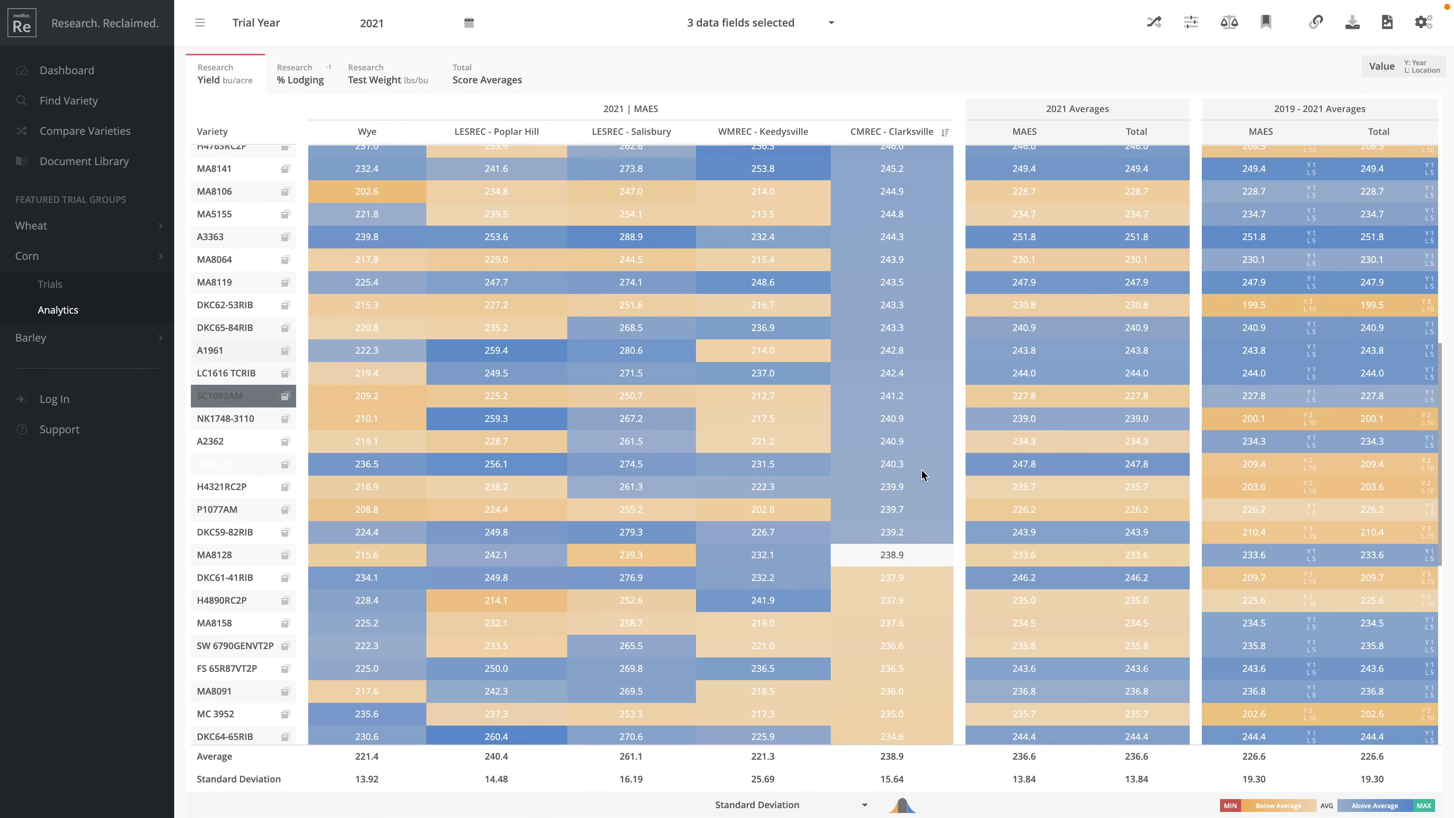
{"action": "scroll", "coordinate": [922, 493], "scroll_direction": "down", "scroll_amount": 3}
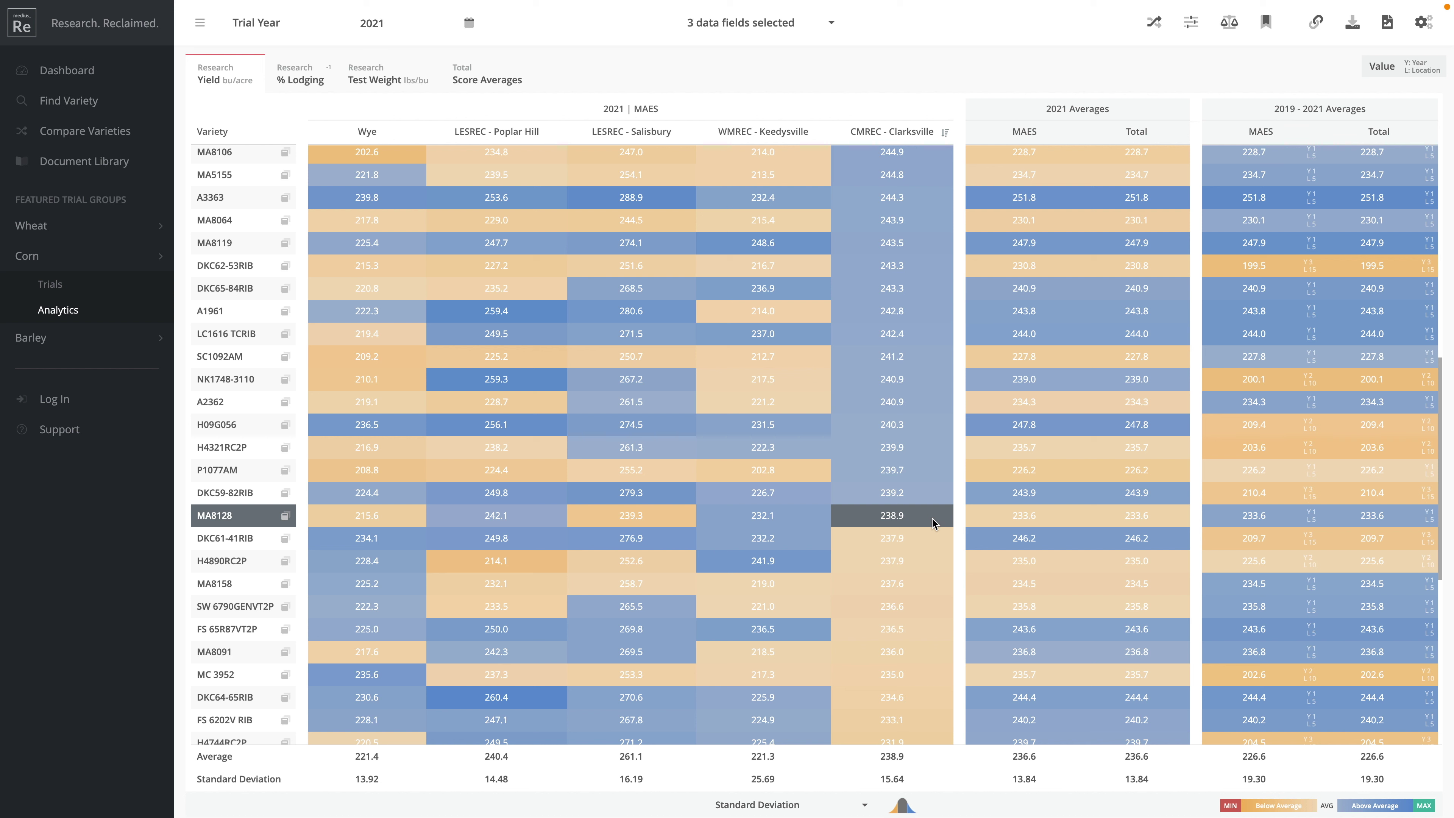
{"action": "scroll", "coordinate": [931, 519], "scroll_direction": "down", "scroll_amount": 1}
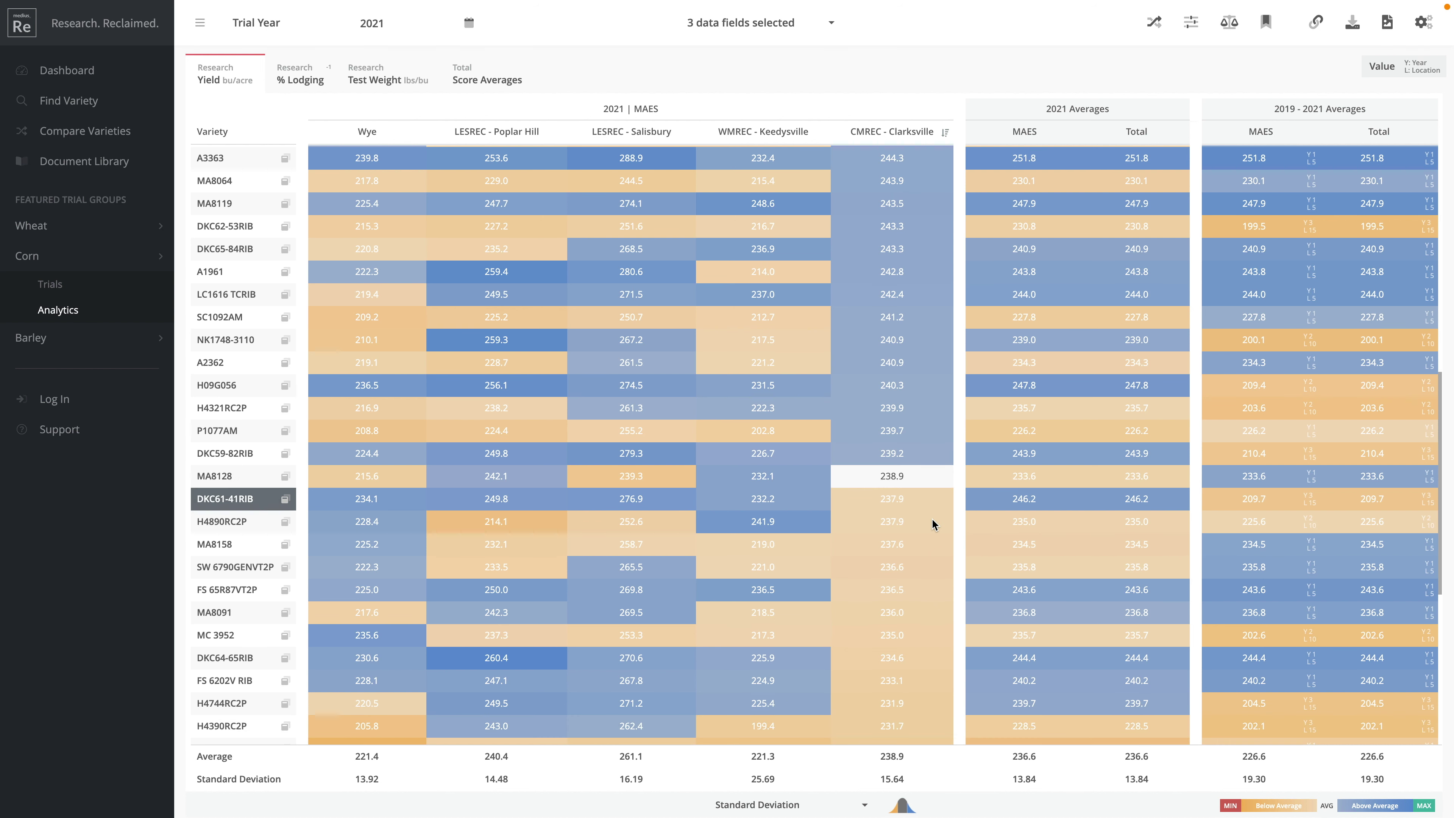
{"action": "scroll", "coordinate": [933, 507], "scroll_direction": "down", "scroll_amount": 3}
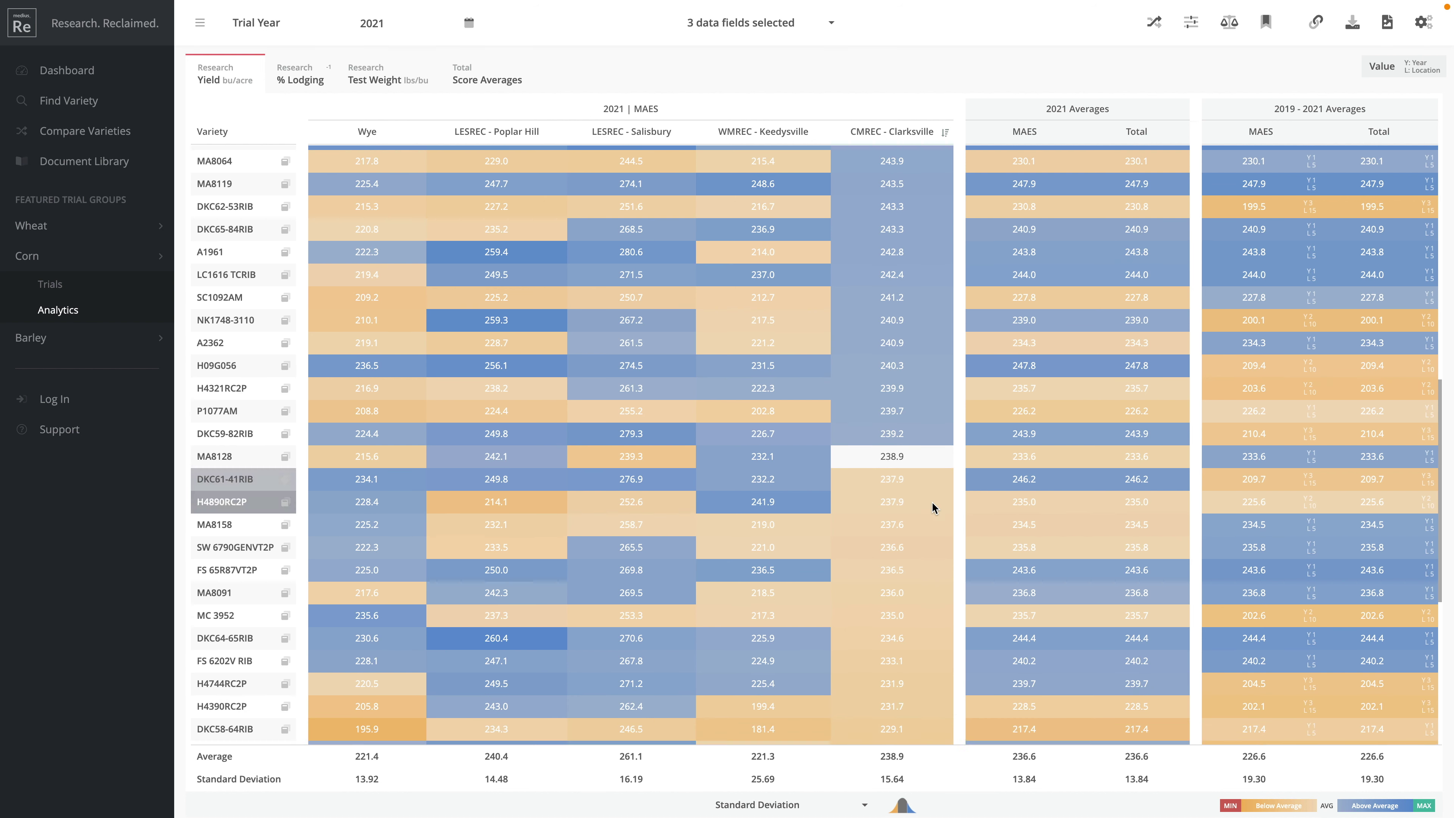
{"action": "scroll", "coordinate": [932, 503], "scroll_direction": "down", "scroll_amount": 8}
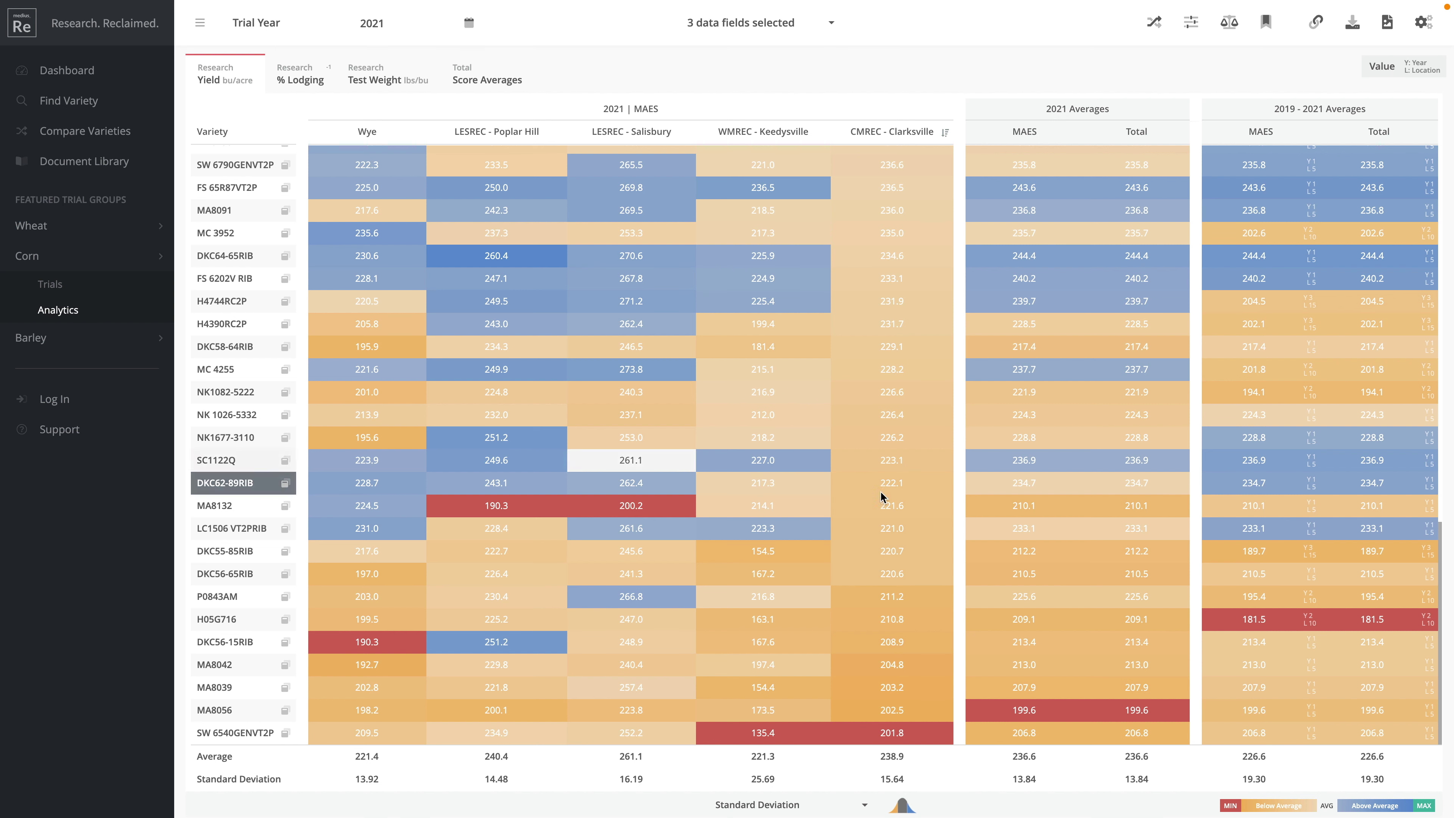
{"action": "scroll", "coordinate": [886, 494], "scroll_direction": "up", "scroll_amount": 15}
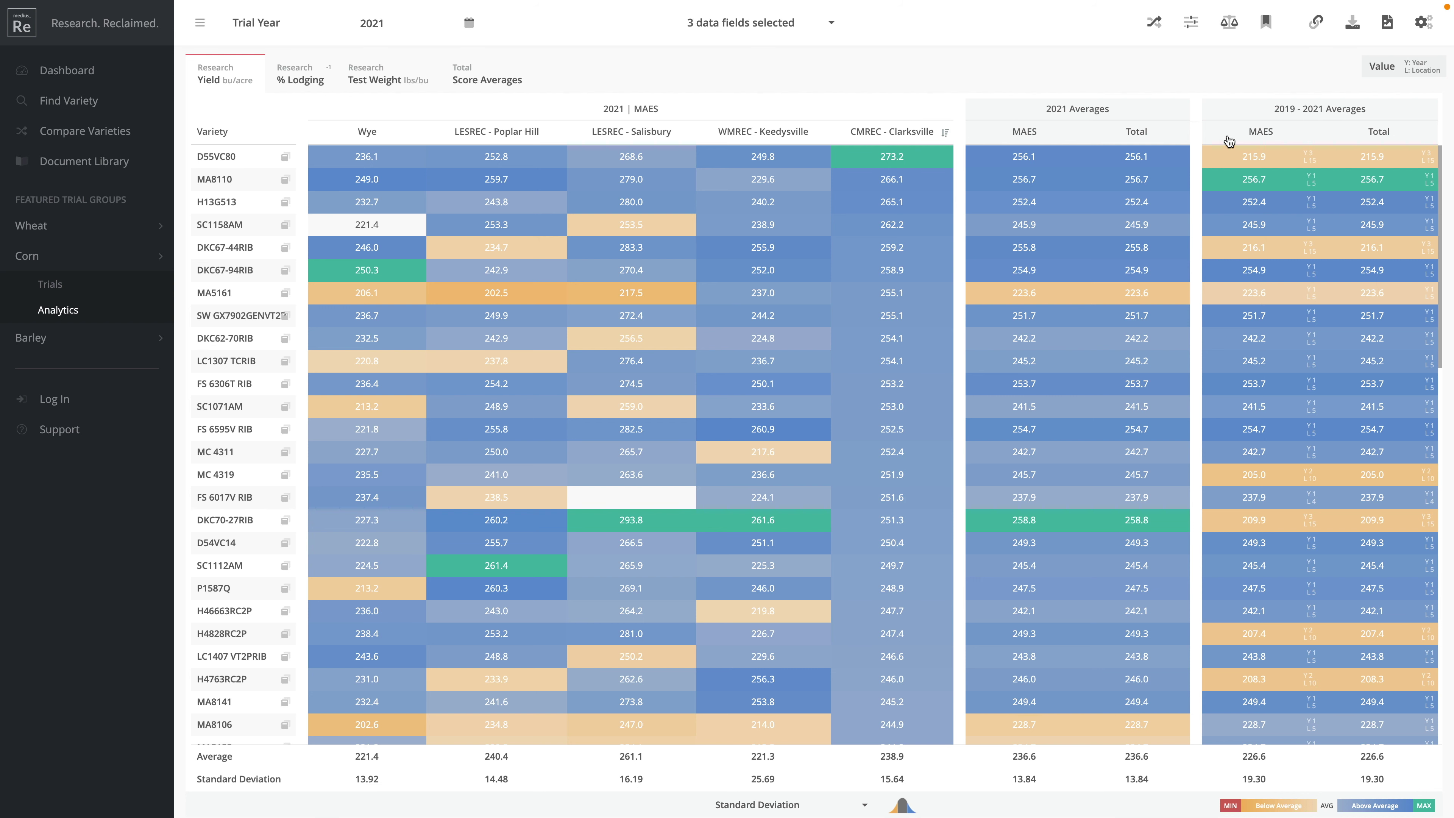
Rank the yields by the 2019 - 2021 MAES average, highest first, and return the ranking to CMREC - Clarksville in descending order.
{"action": "left_click", "coordinate": [1270, 133]}
{"action": "left_click", "coordinate": [1273, 139]}
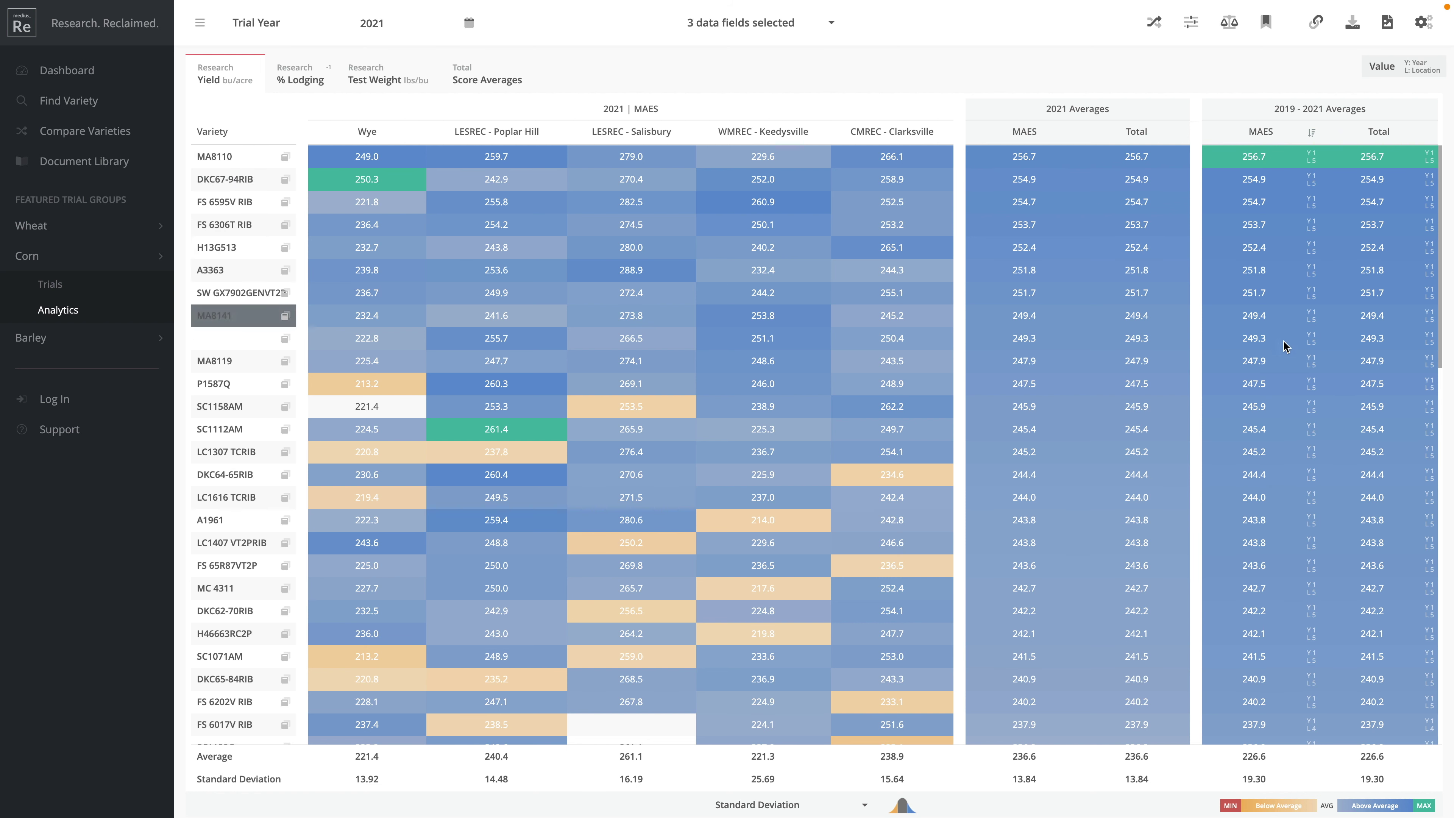
{"action": "scroll", "coordinate": [1286, 344], "scroll_direction": "down", "scroll_amount": 10}
{"action": "scroll", "coordinate": [1282, 350], "scroll_direction": "down", "scroll_amount": 2}
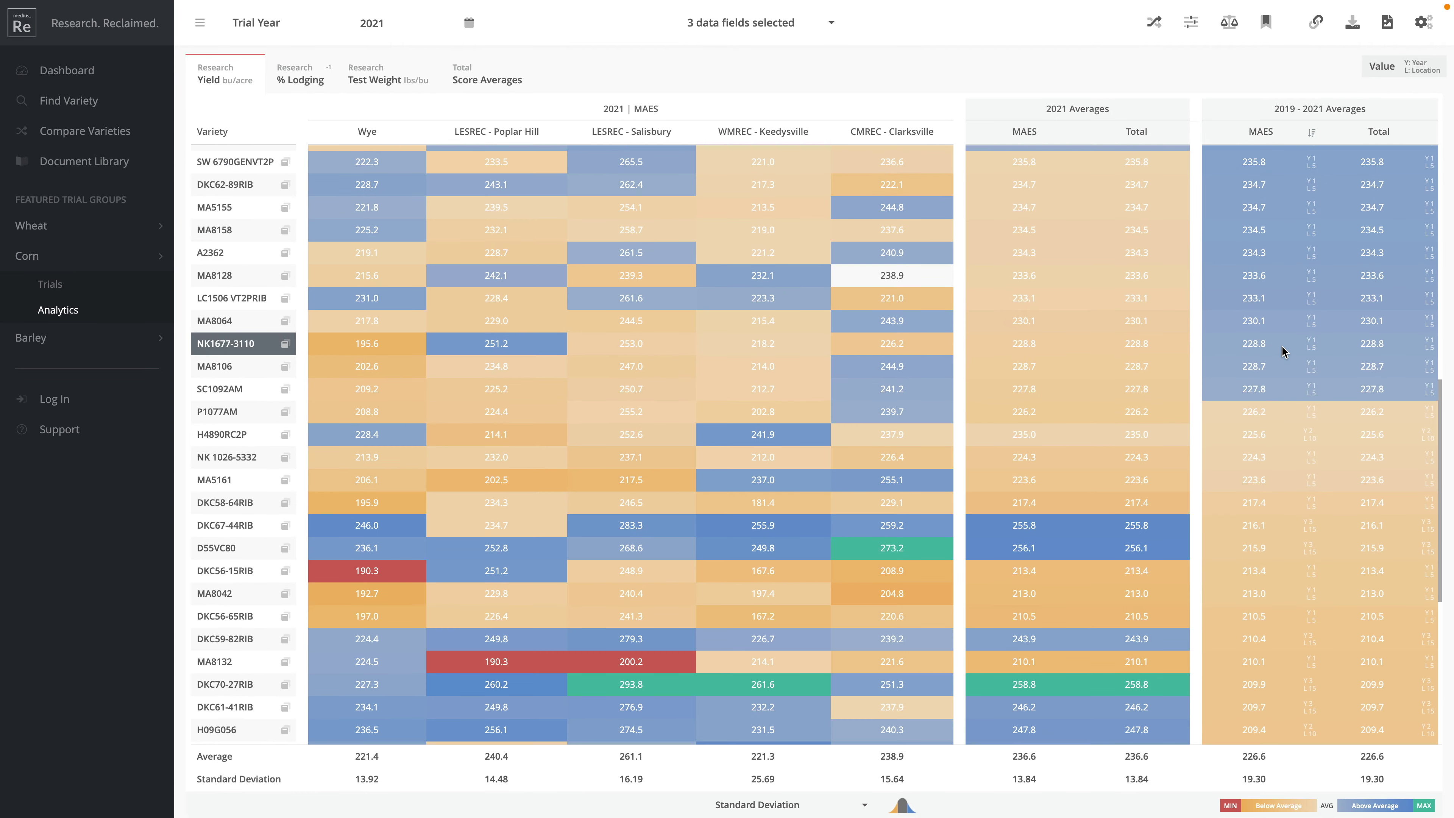
{"action": "scroll", "coordinate": [1282, 350], "scroll_direction": "up", "scroll_amount": 12}
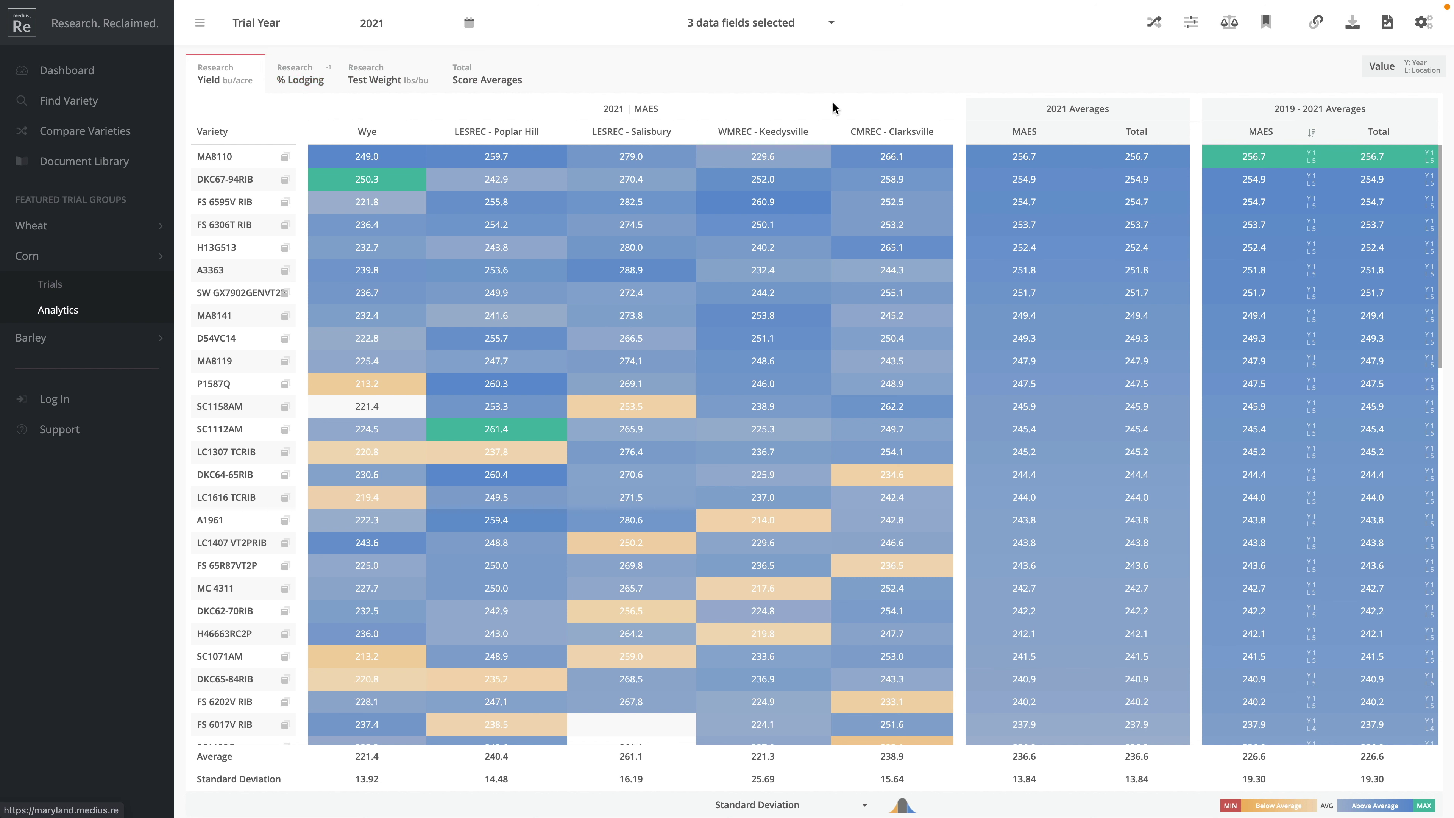
{"action": "left_click", "coordinate": [907, 135]}
{"action": "left_click", "coordinate": [908, 137]}
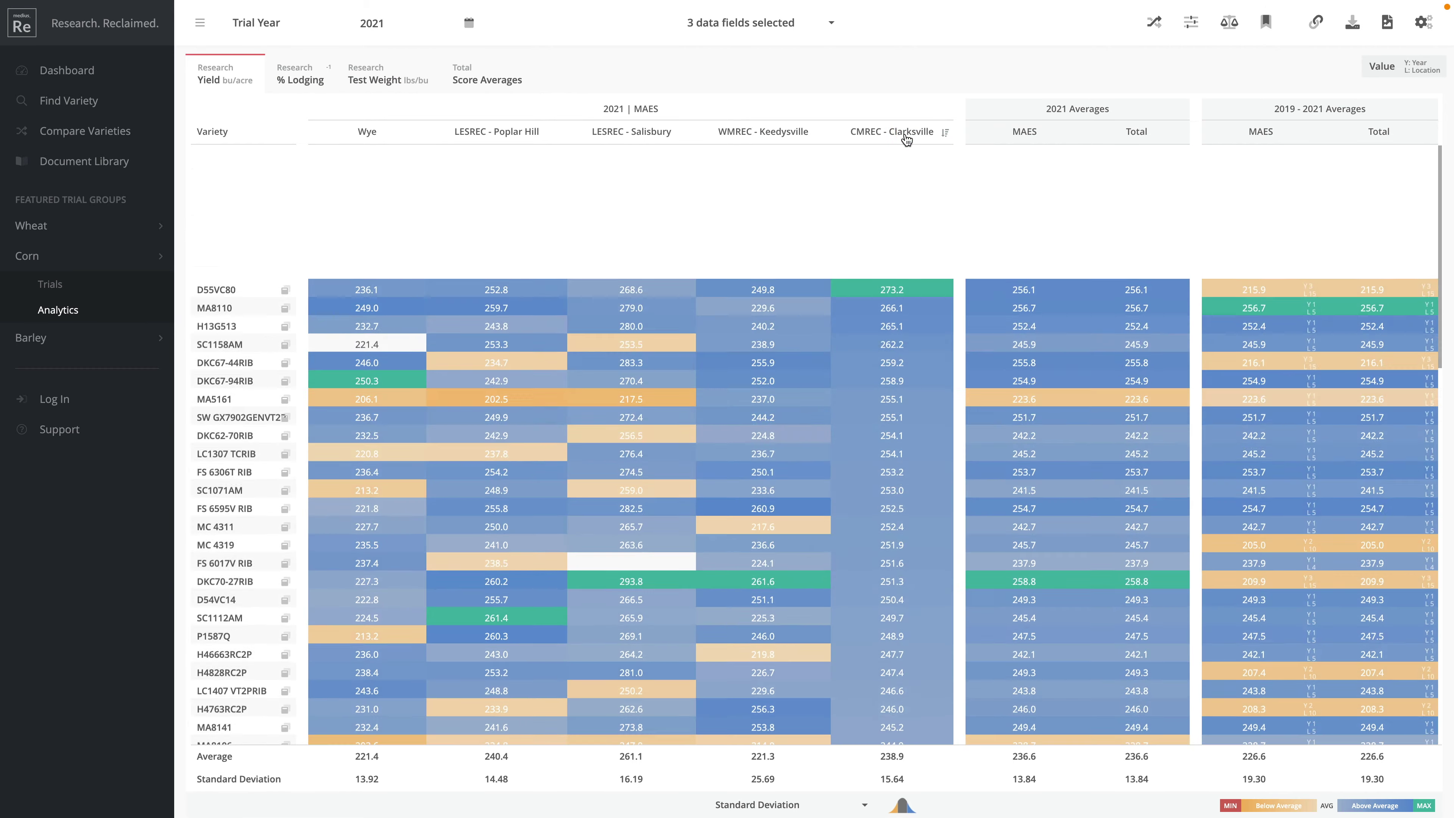
Show the % Lodging data sorted by CMREC - Clarksville from lowest to highest and review the whole variety list.
{"action": "left_click", "coordinate": [299, 79]}
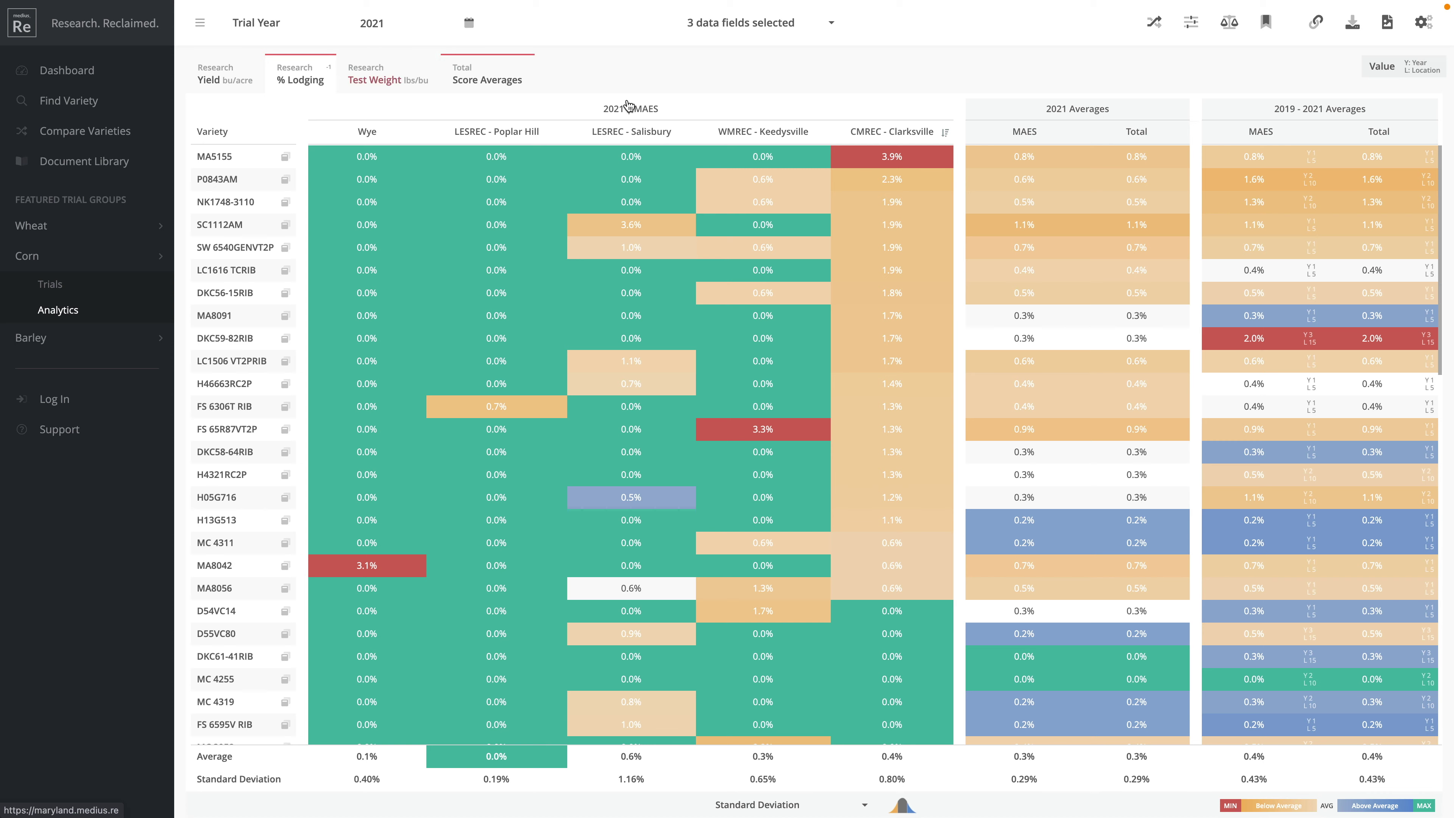
{"action": "left_click", "coordinate": [887, 133]}
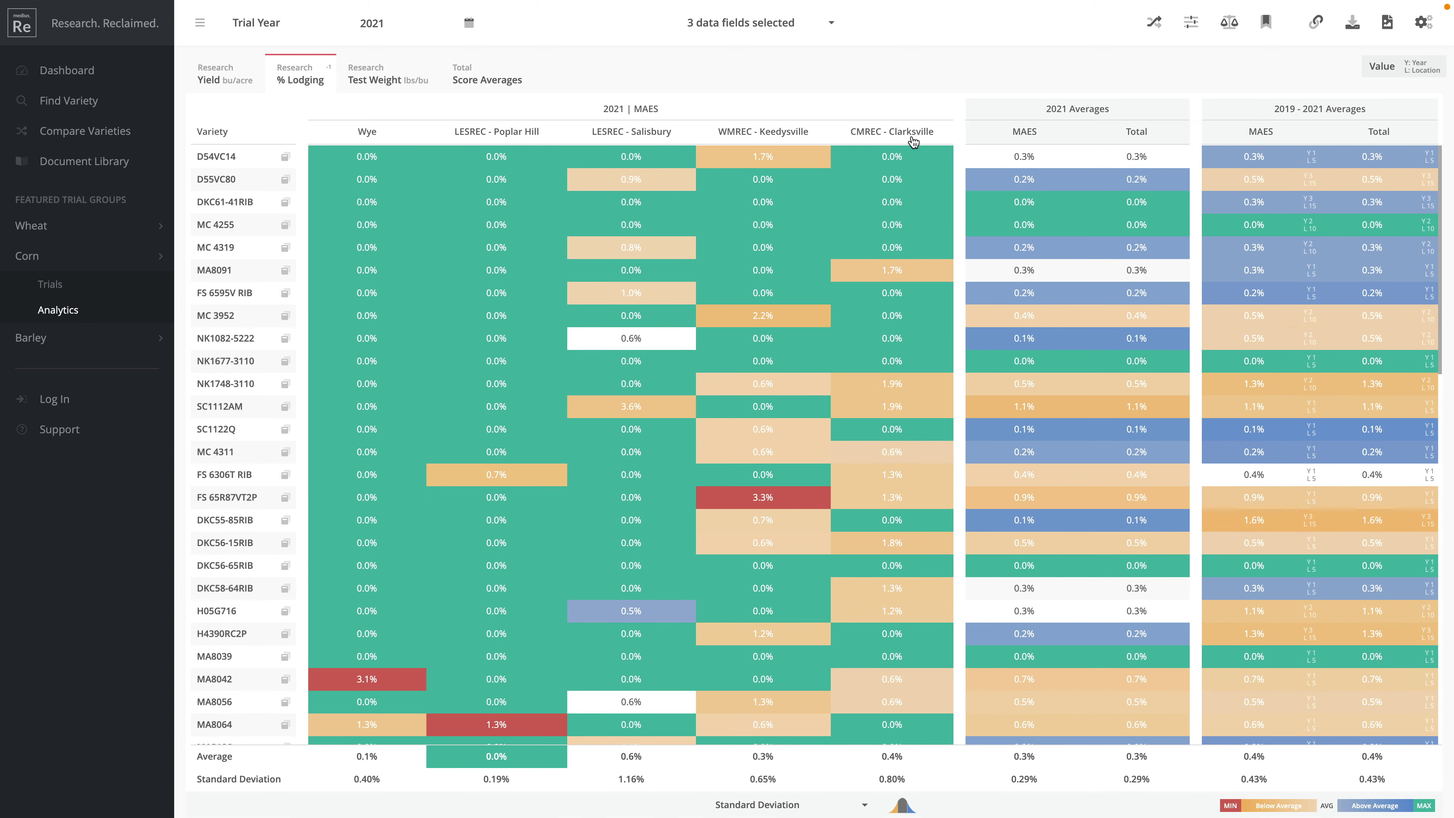
{"action": "left_click", "coordinate": [906, 136]}
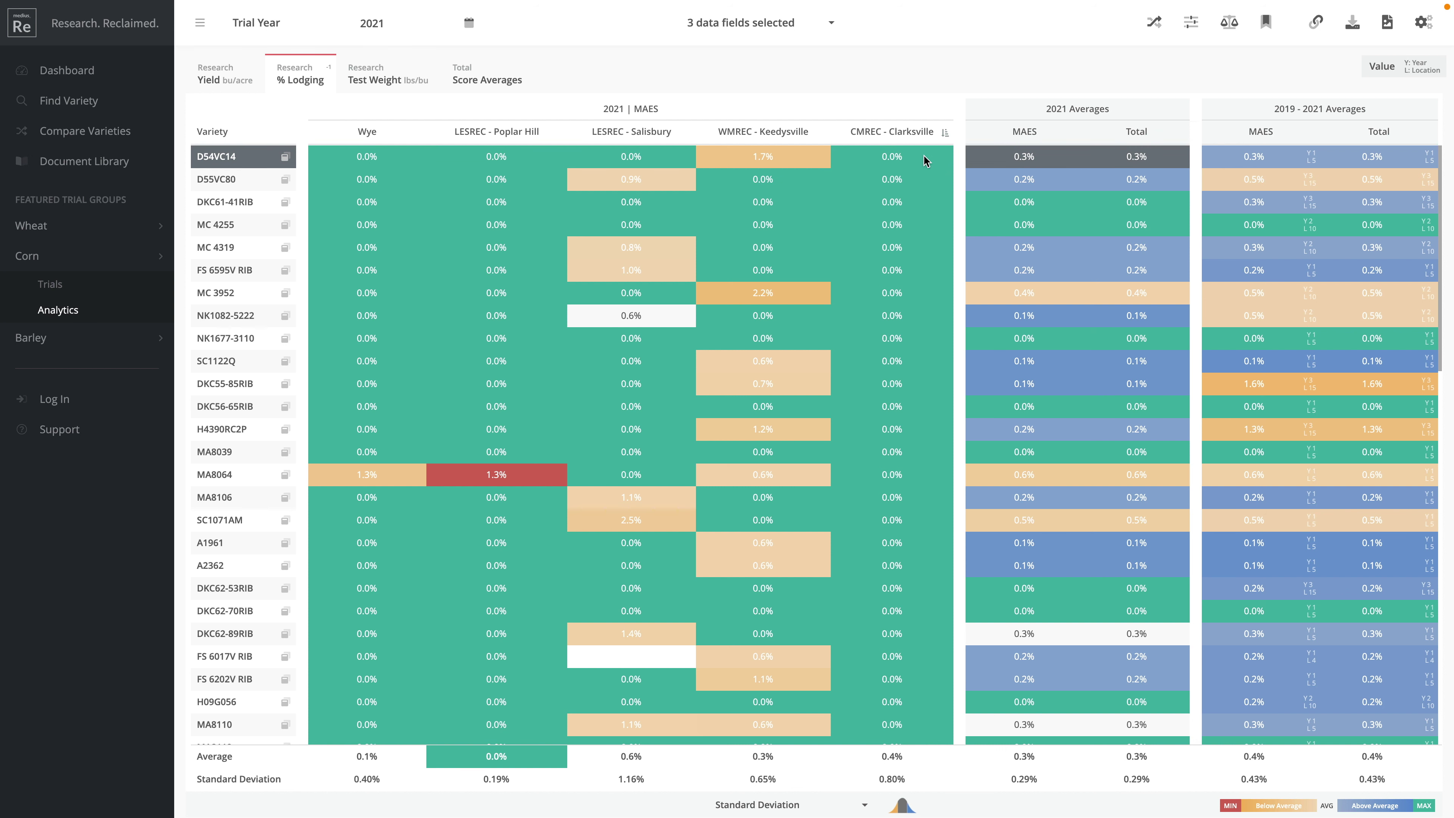
{"action": "scroll", "coordinate": [919, 223], "scroll_direction": "down", "scroll_amount": 10}
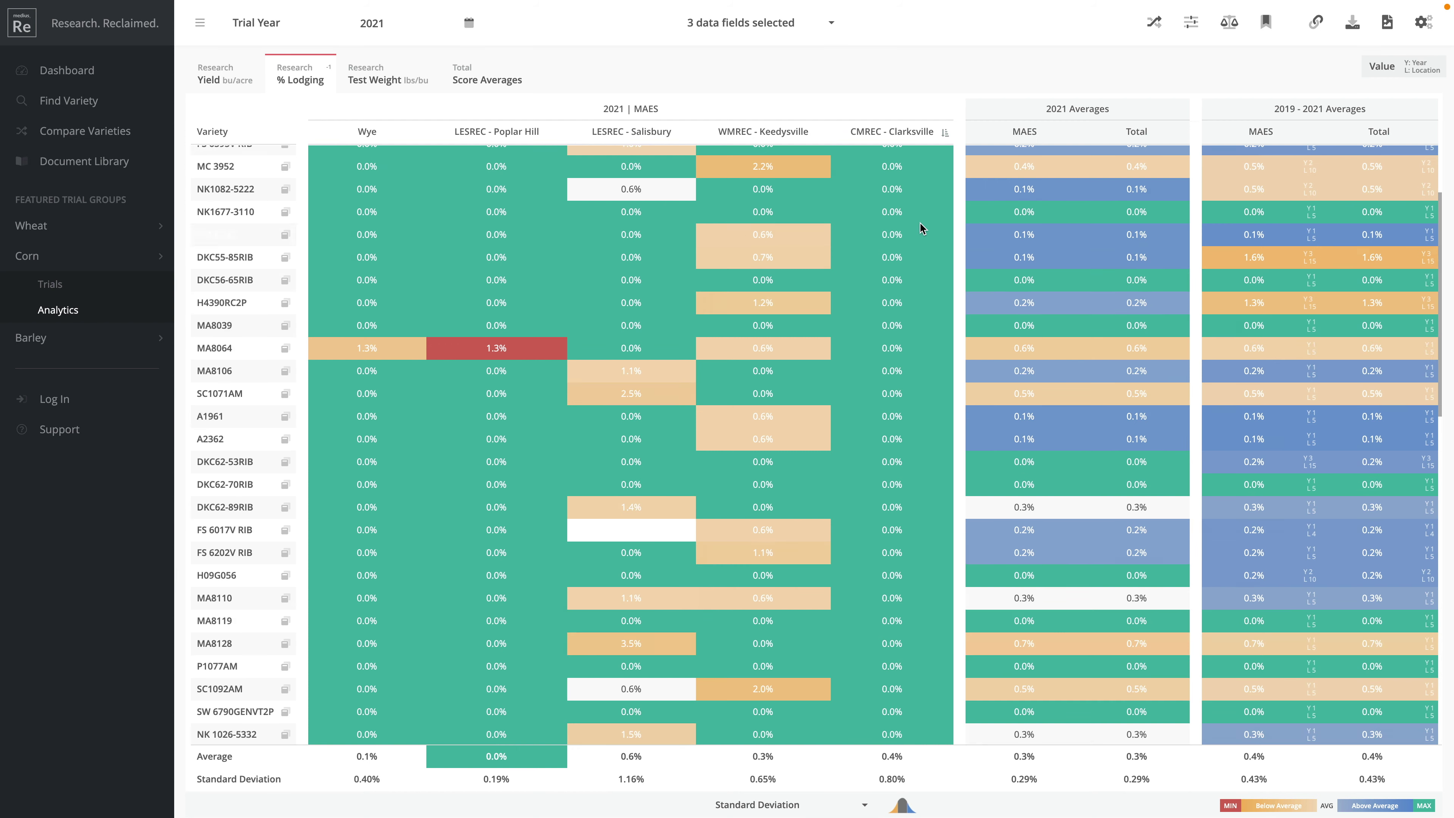
{"action": "scroll", "coordinate": [921, 228], "scroll_direction": "down", "scroll_amount": 8}
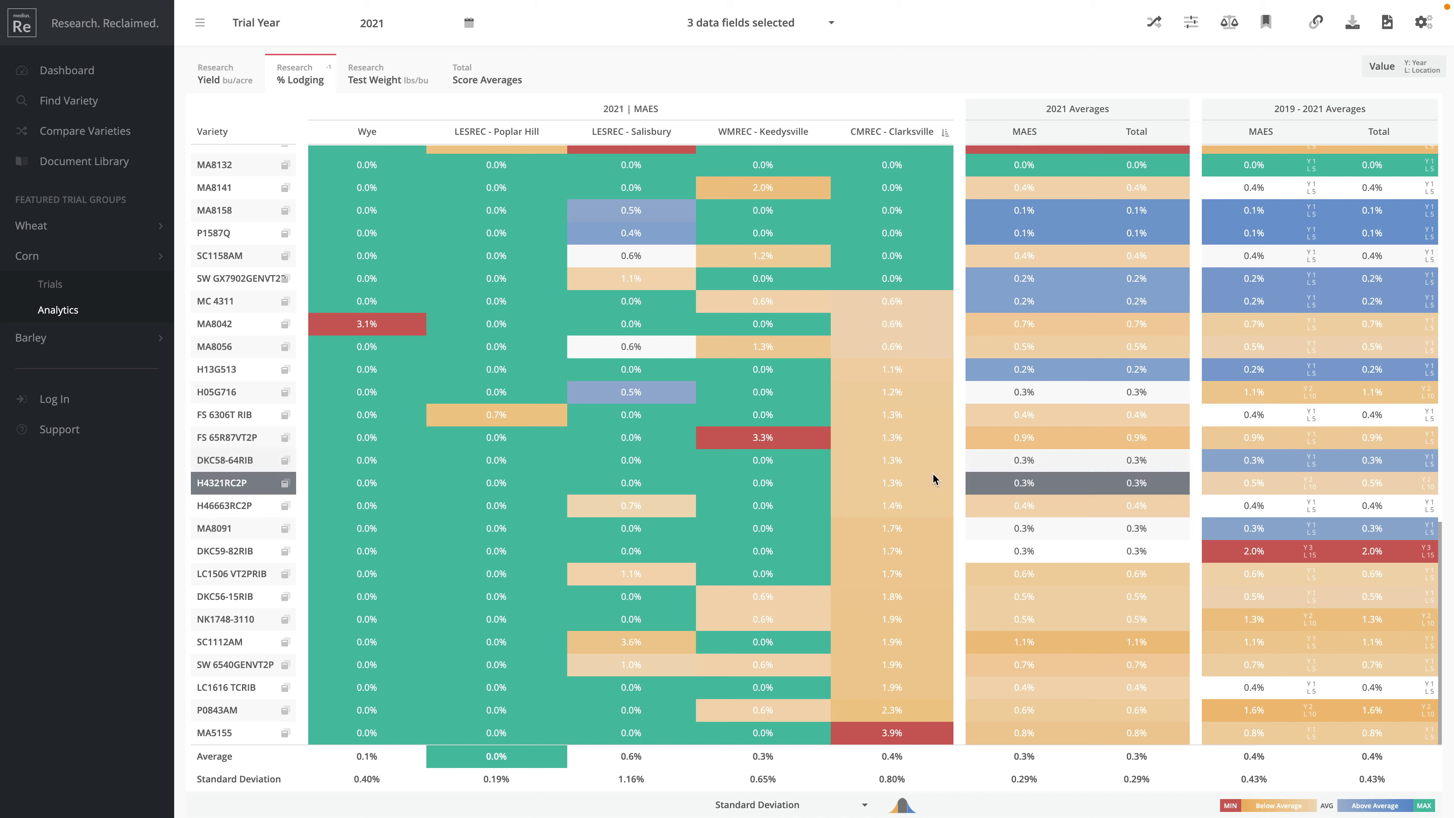
{"action": "scroll", "coordinate": [926, 385], "scroll_direction": "up", "scroll_amount": 18}
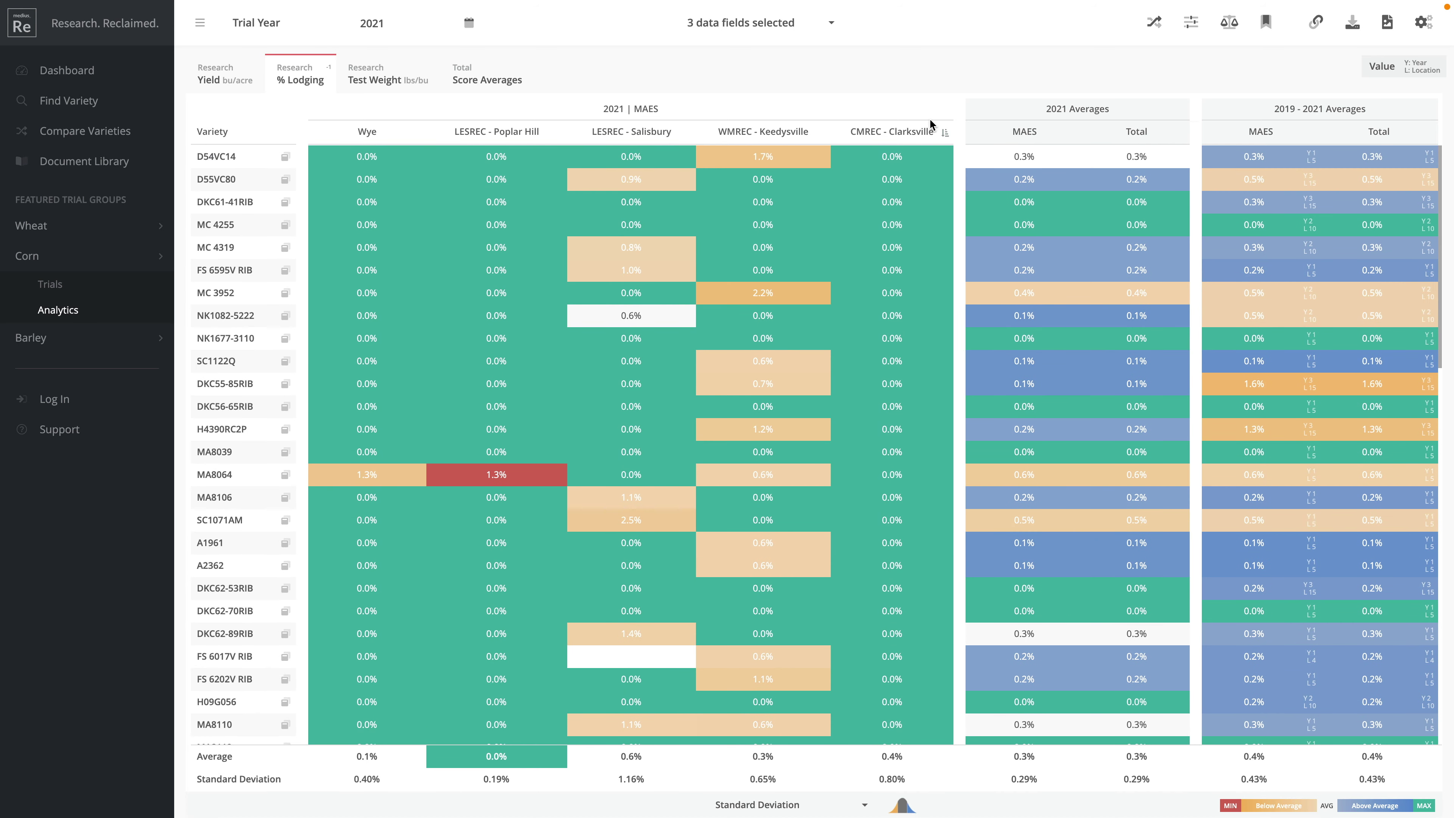
Show the Test Weight data sorted by CMREC - Clarksville from highest to lowest and review the leading varieties.
{"action": "left_click", "coordinate": [427, 86]}
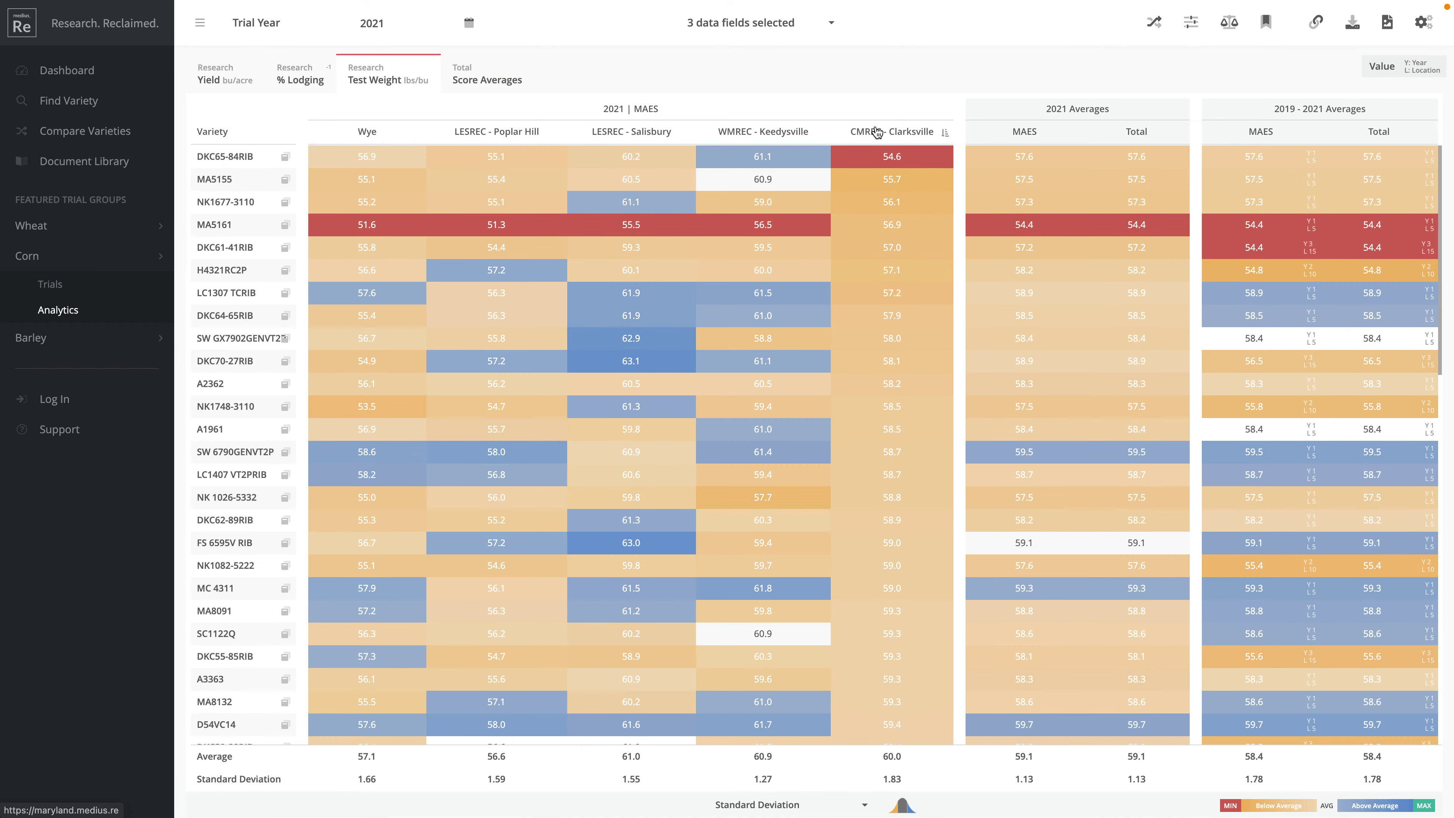
{"action": "left_click", "coordinate": [913, 135]}
{"action": "left_click", "coordinate": [914, 134]}
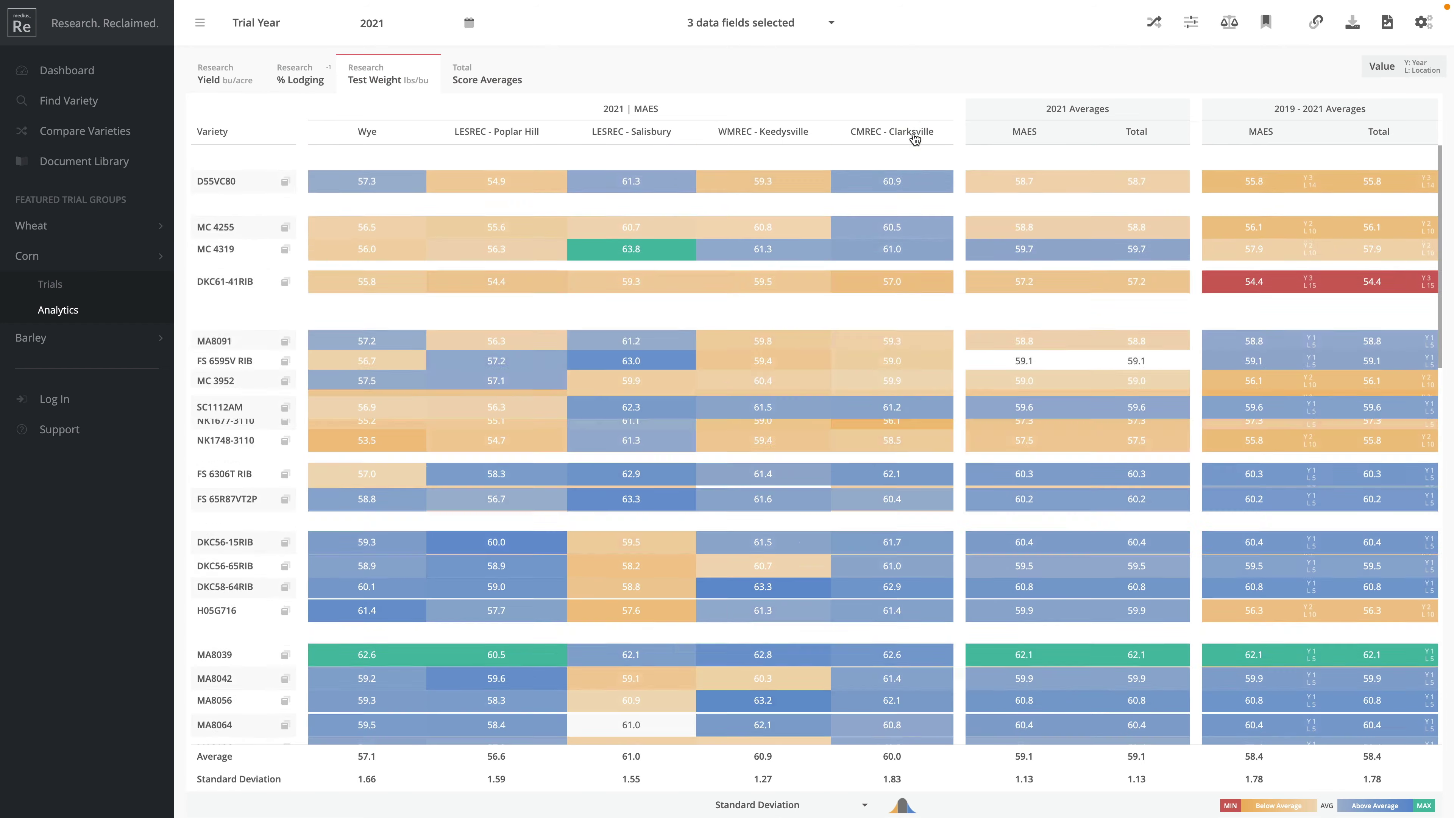
{"action": "left_click", "coordinate": [914, 134]}
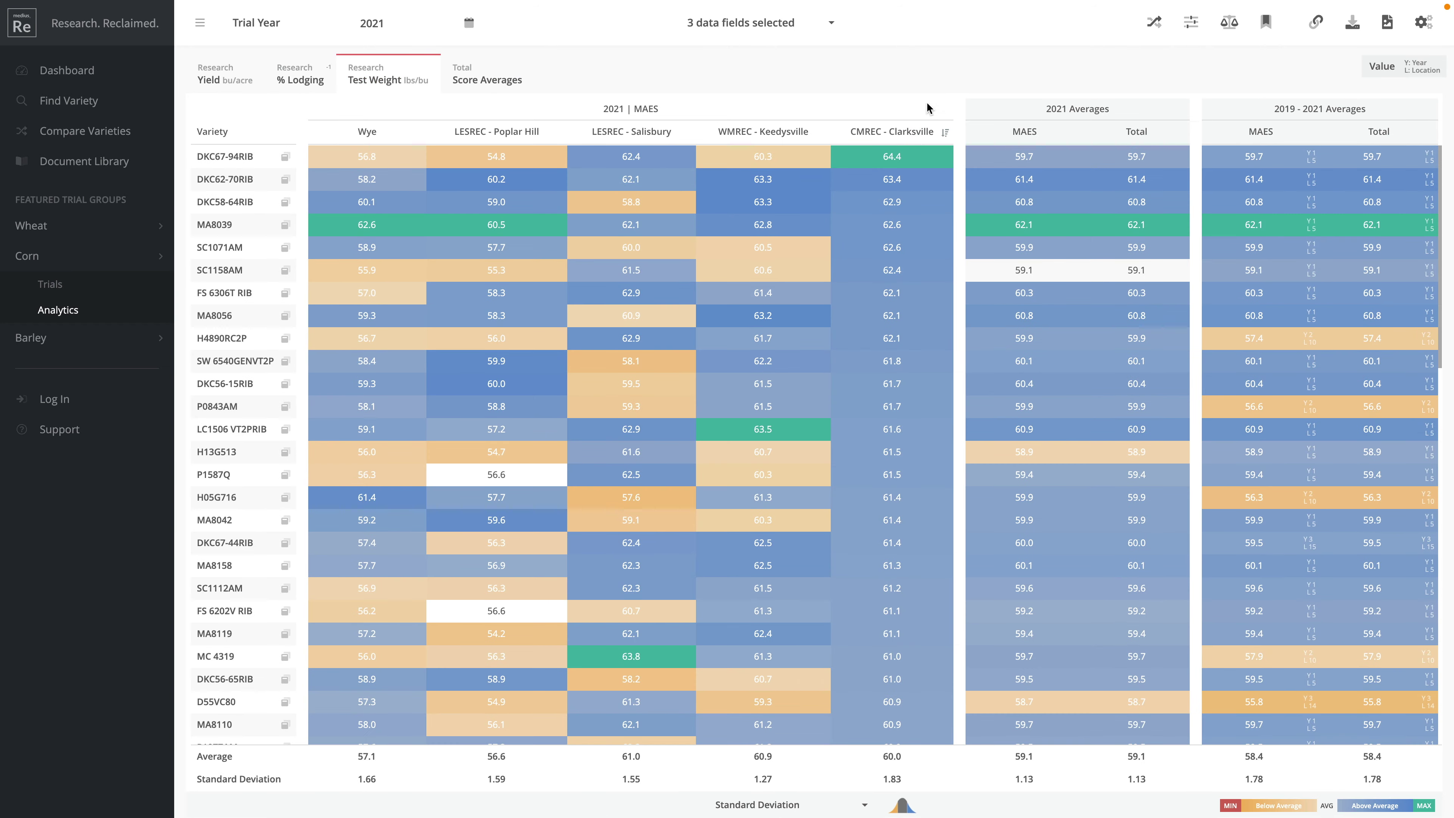
{"action": "scroll", "coordinate": [911, 253], "scroll_direction": "down", "scroll_amount": 6}
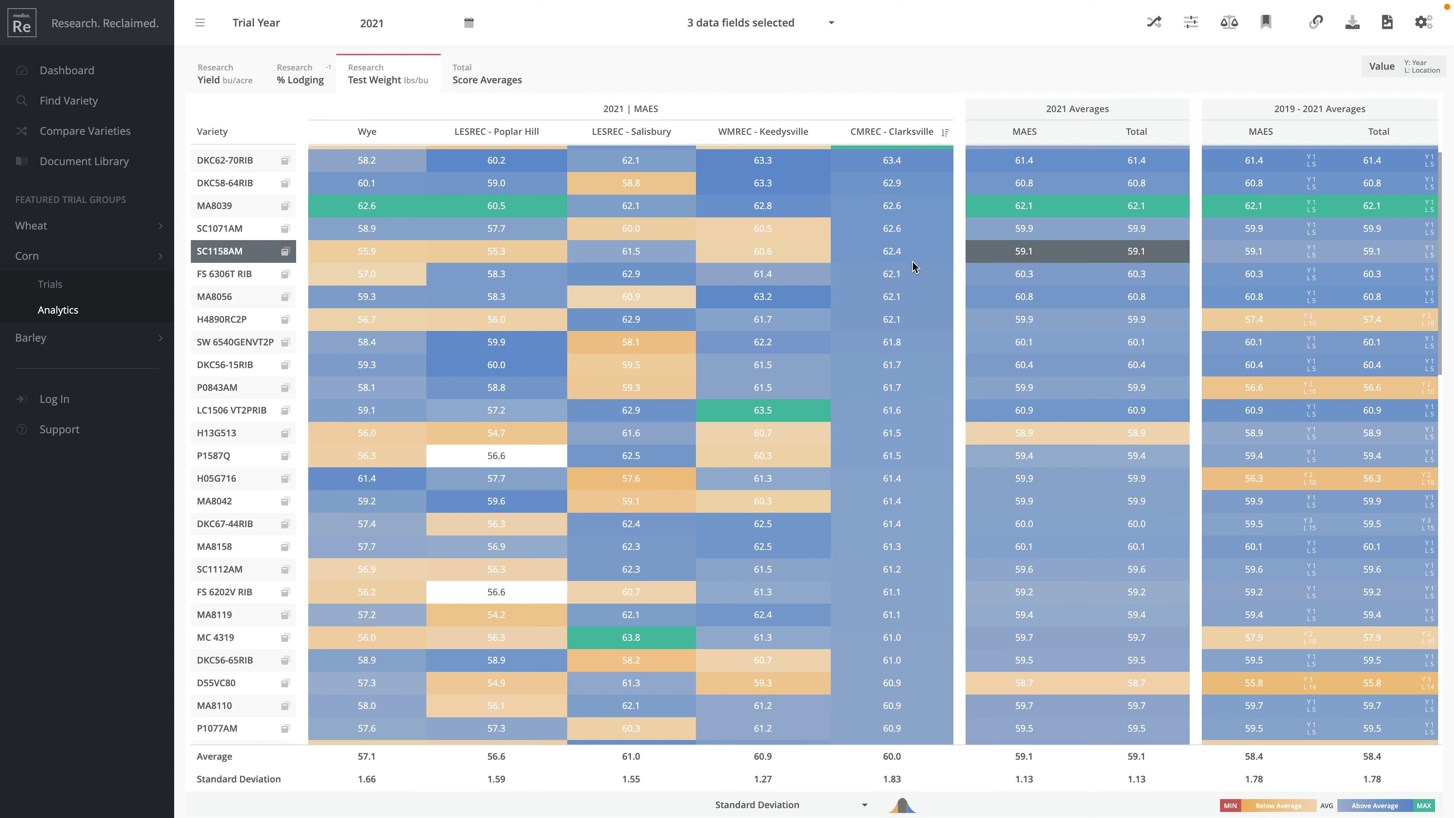
Show the Score Averages for all varieties and review the ranking by CMREC - Clarksville from best to worst.
{"action": "scroll", "coordinate": [913, 266], "scroll_direction": "up", "scroll_amount": 6}
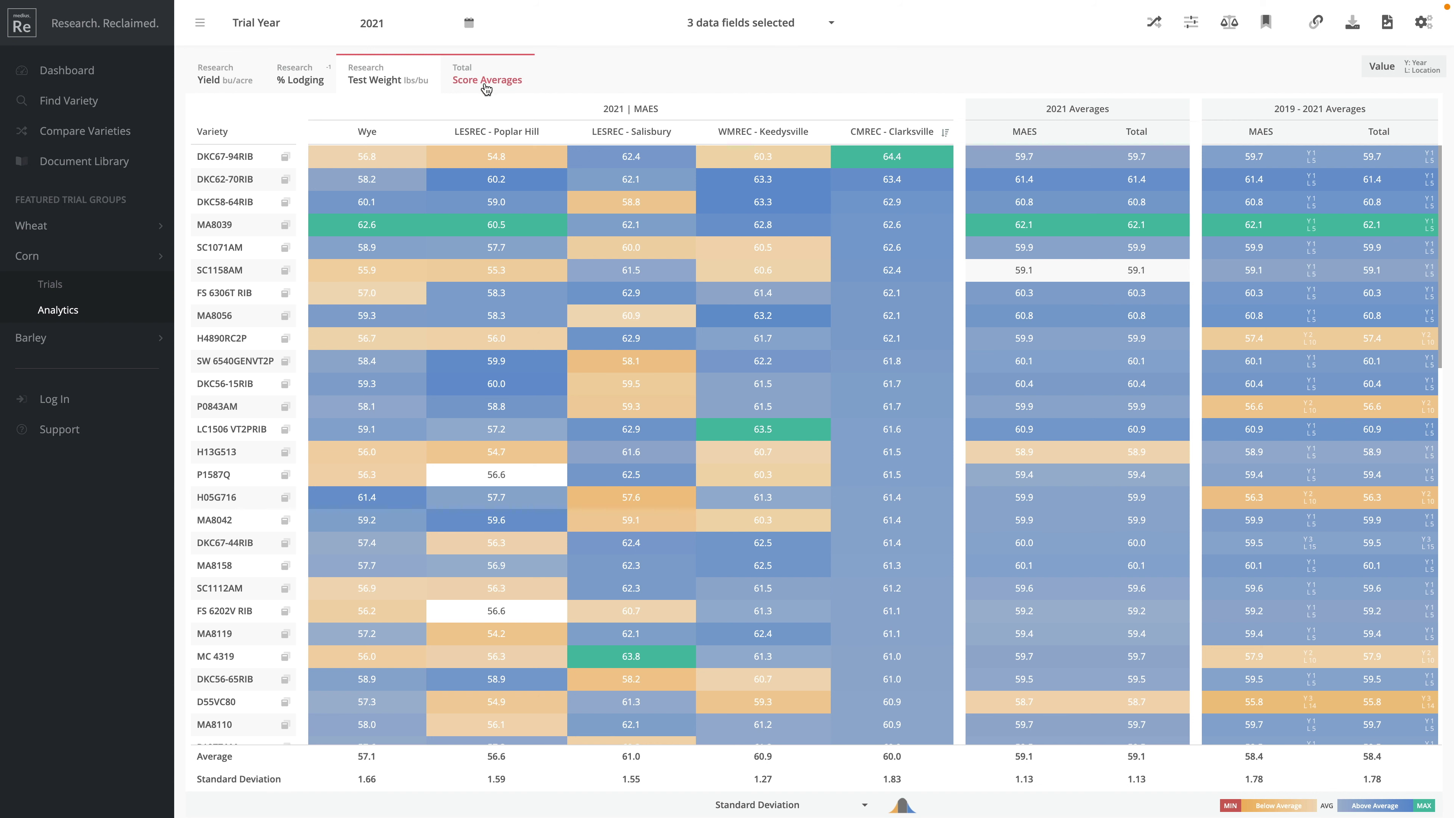
{"action": "left_click", "coordinate": [502, 77]}
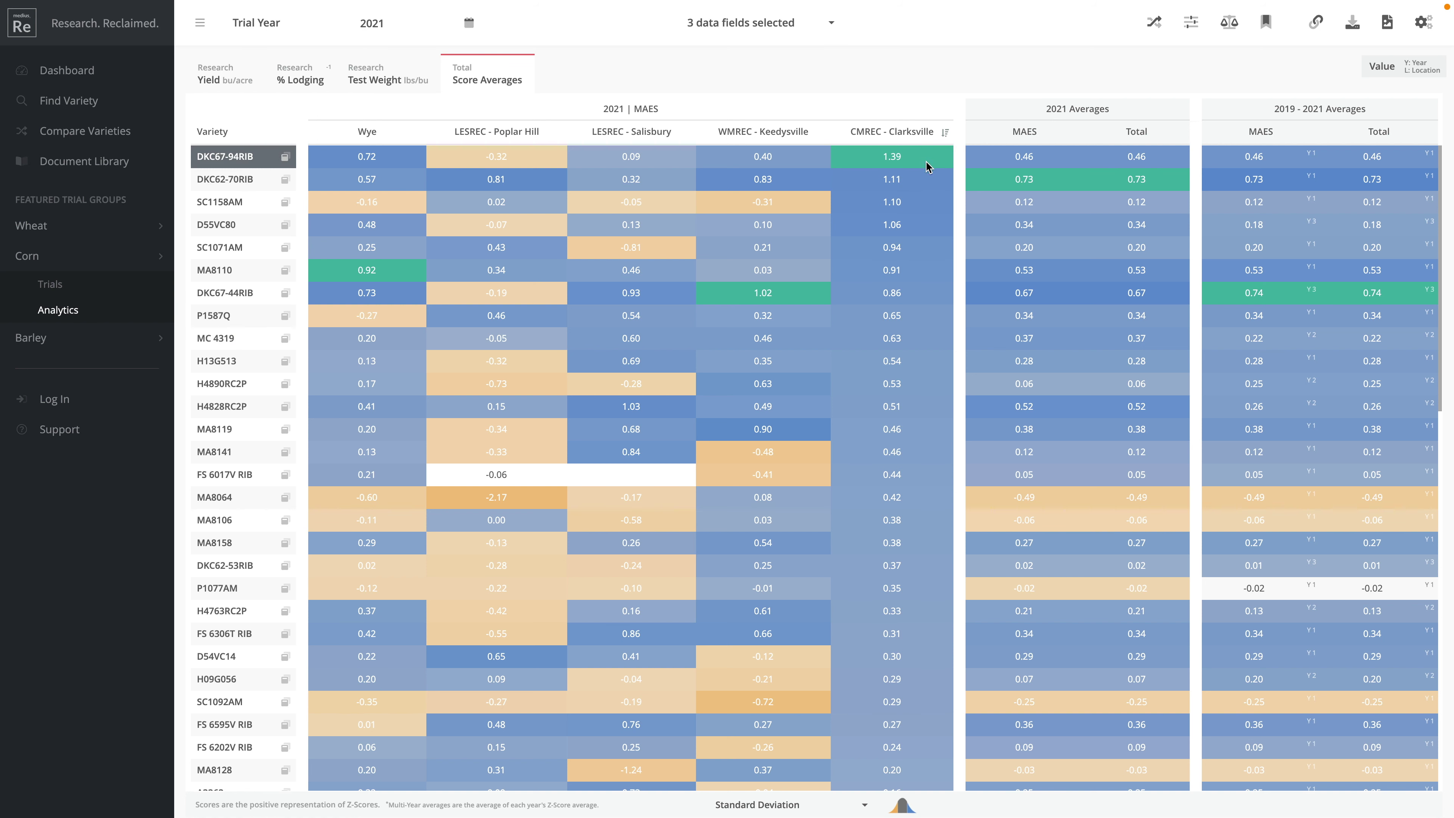
{"action": "scroll", "coordinate": [935, 309], "scroll_direction": "down", "scroll_amount": 10}
{"action": "scroll", "coordinate": [935, 310], "scroll_direction": "up", "scroll_amount": 10}
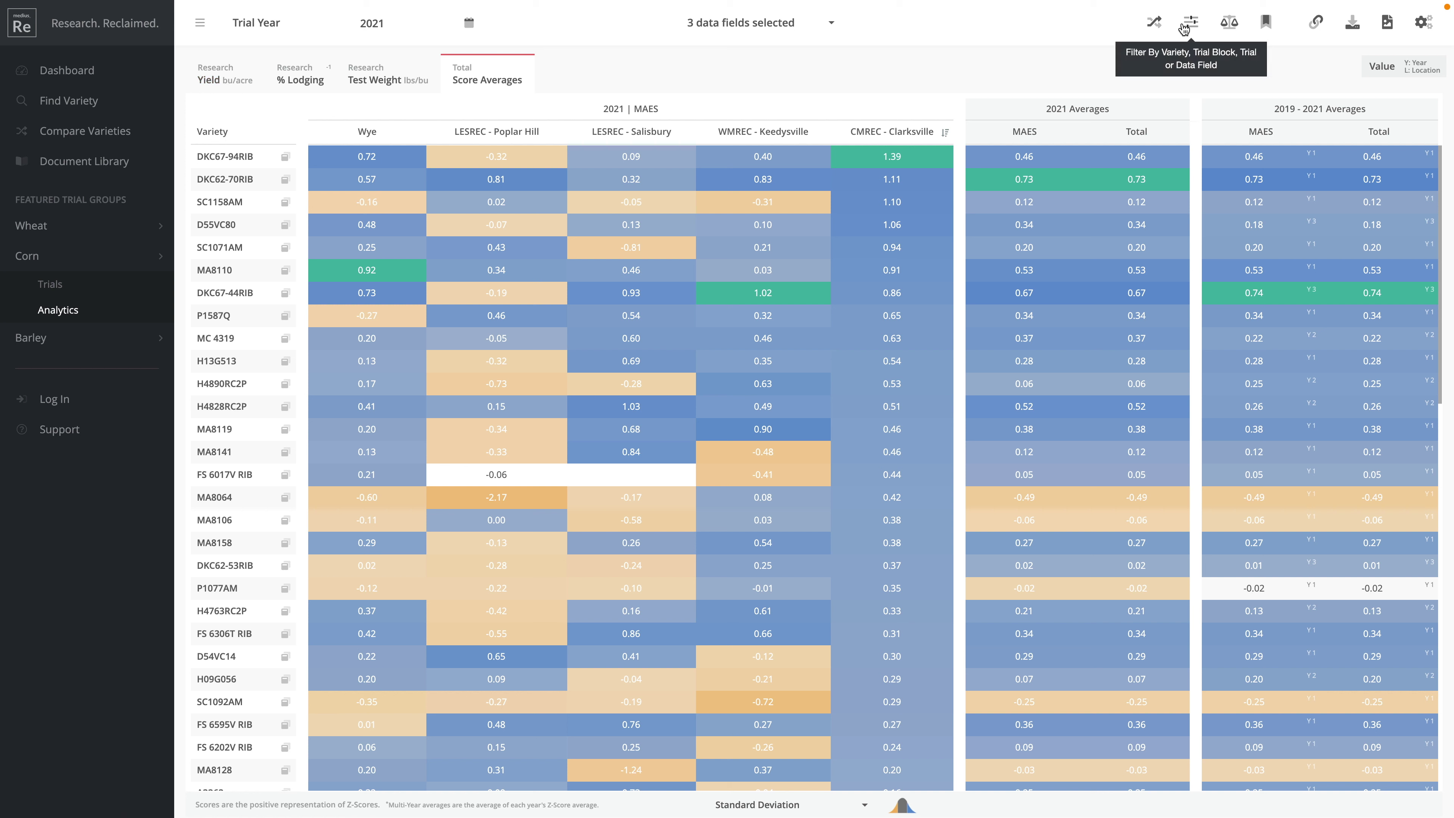
Weight Yield by a factor of 2 in the score averages and close the data field weighting.
{"action": "left_click", "coordinate": [1234, 32]}
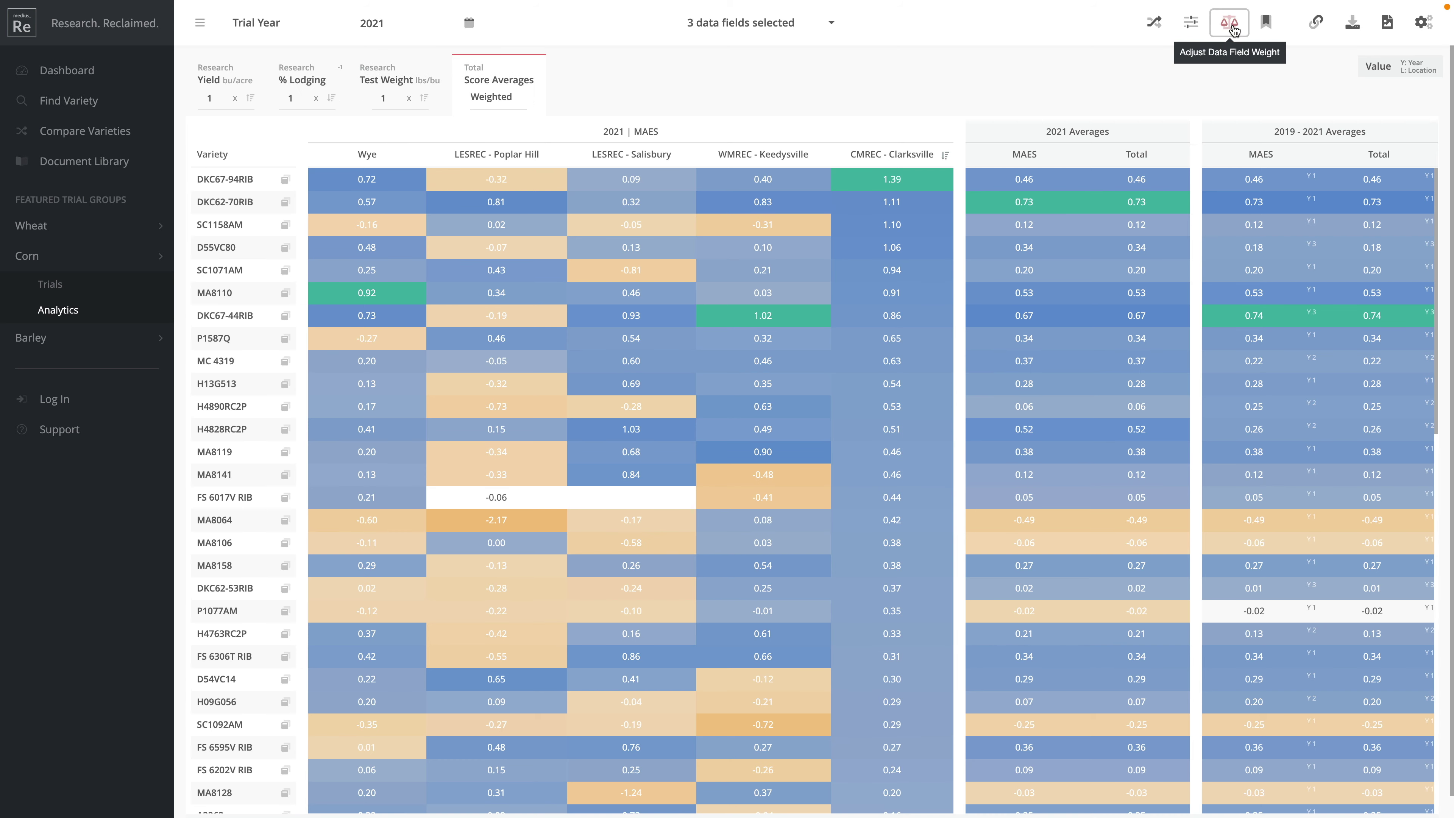
{"action": "left_click", "coordinate": [229, 97]}
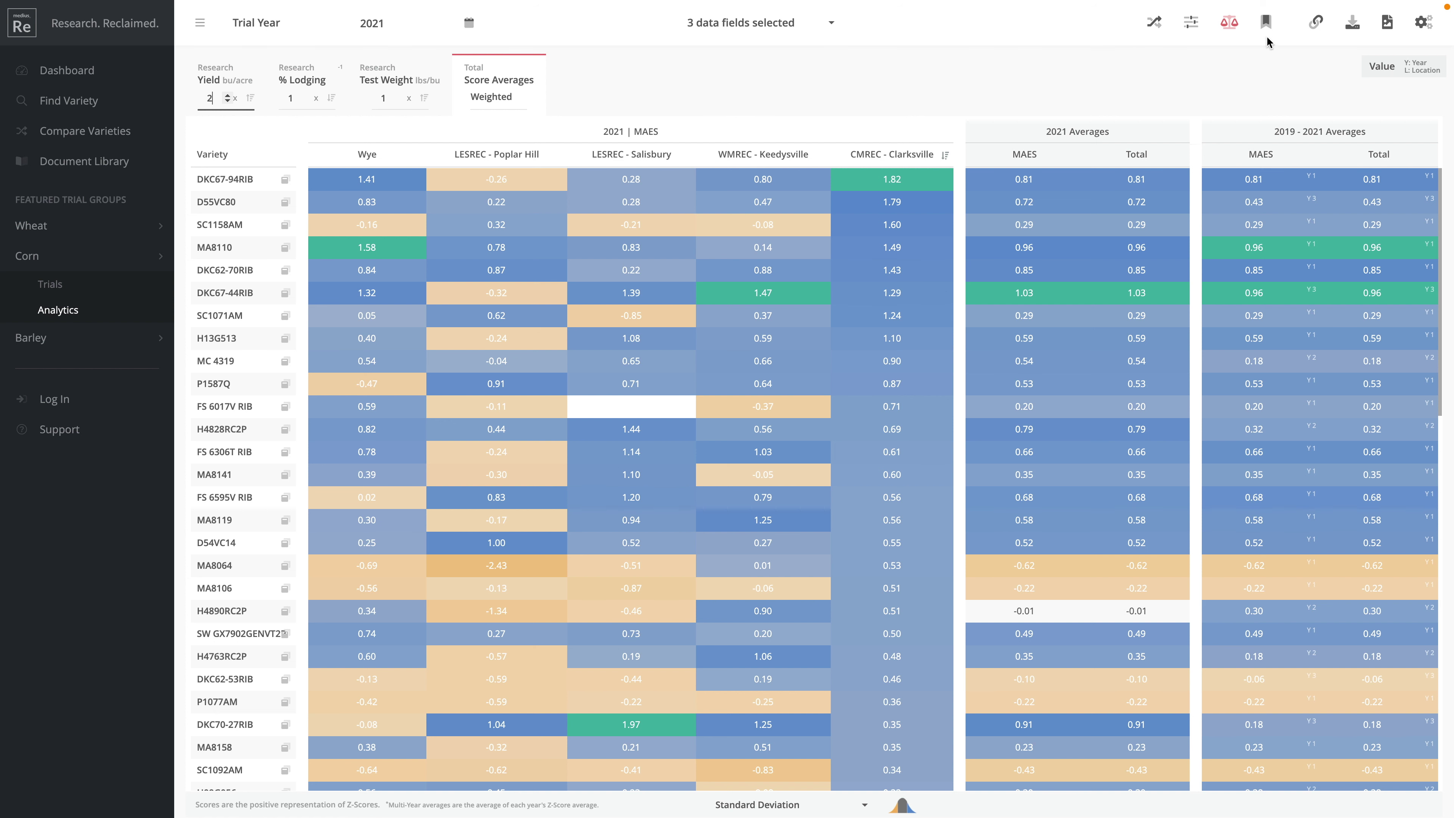
{"action": "left_click", "coordinate": [1229, 22]}
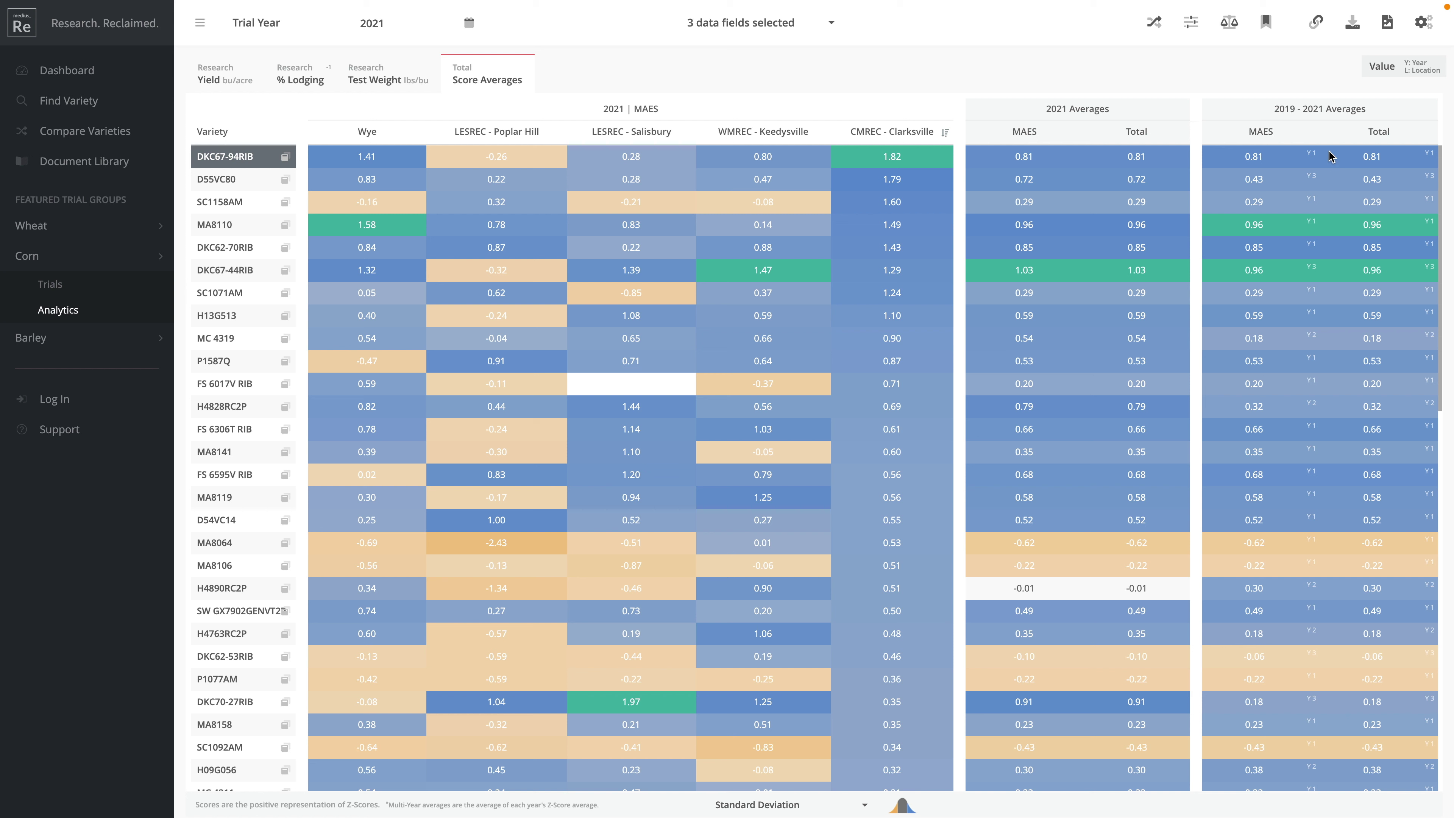
Filter the corn varieties to those with # of Trial Years >= 2 and close the filter options.
{"action": "left_click", "coordinate": [1191, 26]}
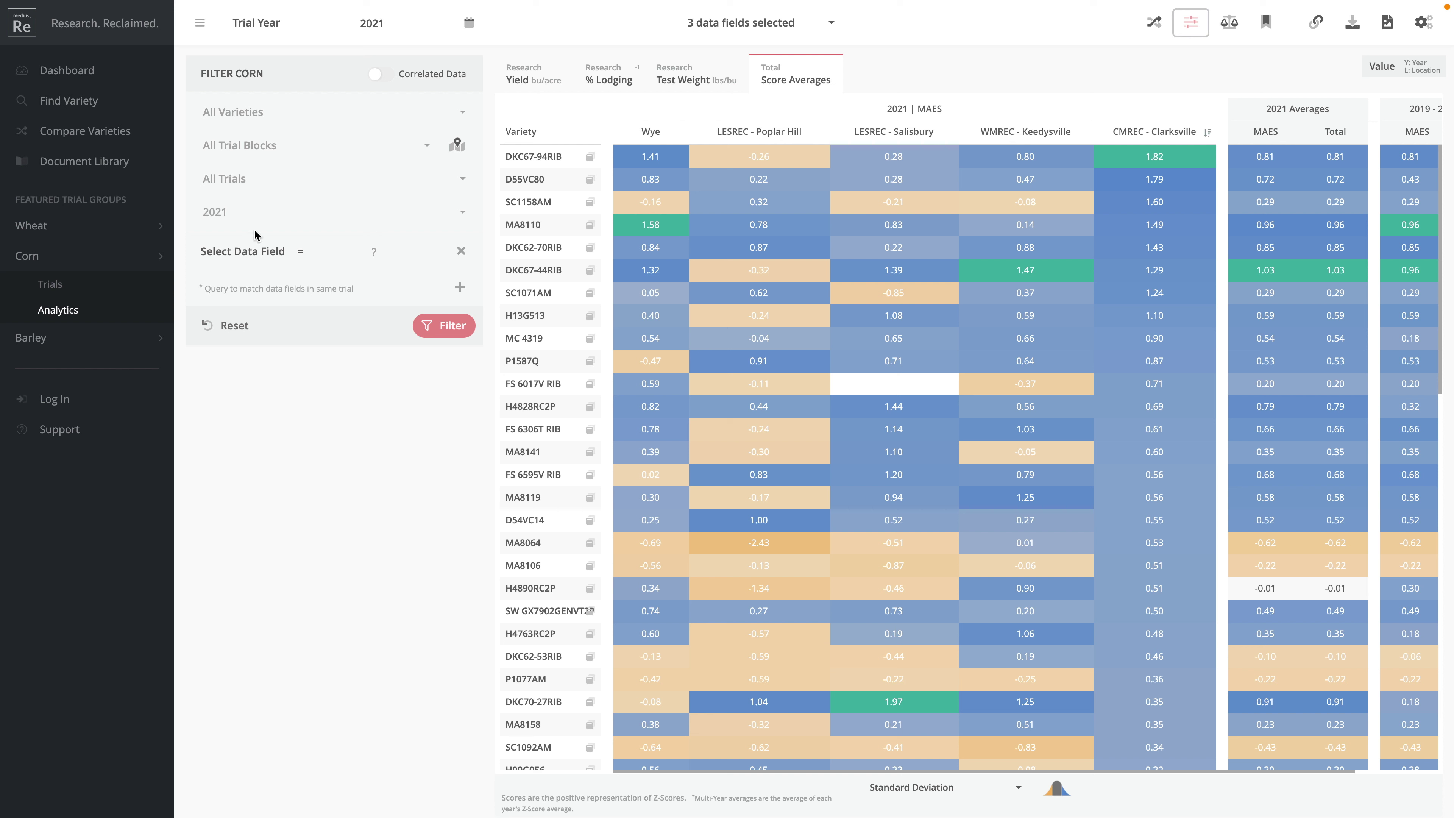
{"action": "left_click", "coordinate": [250, 255]}
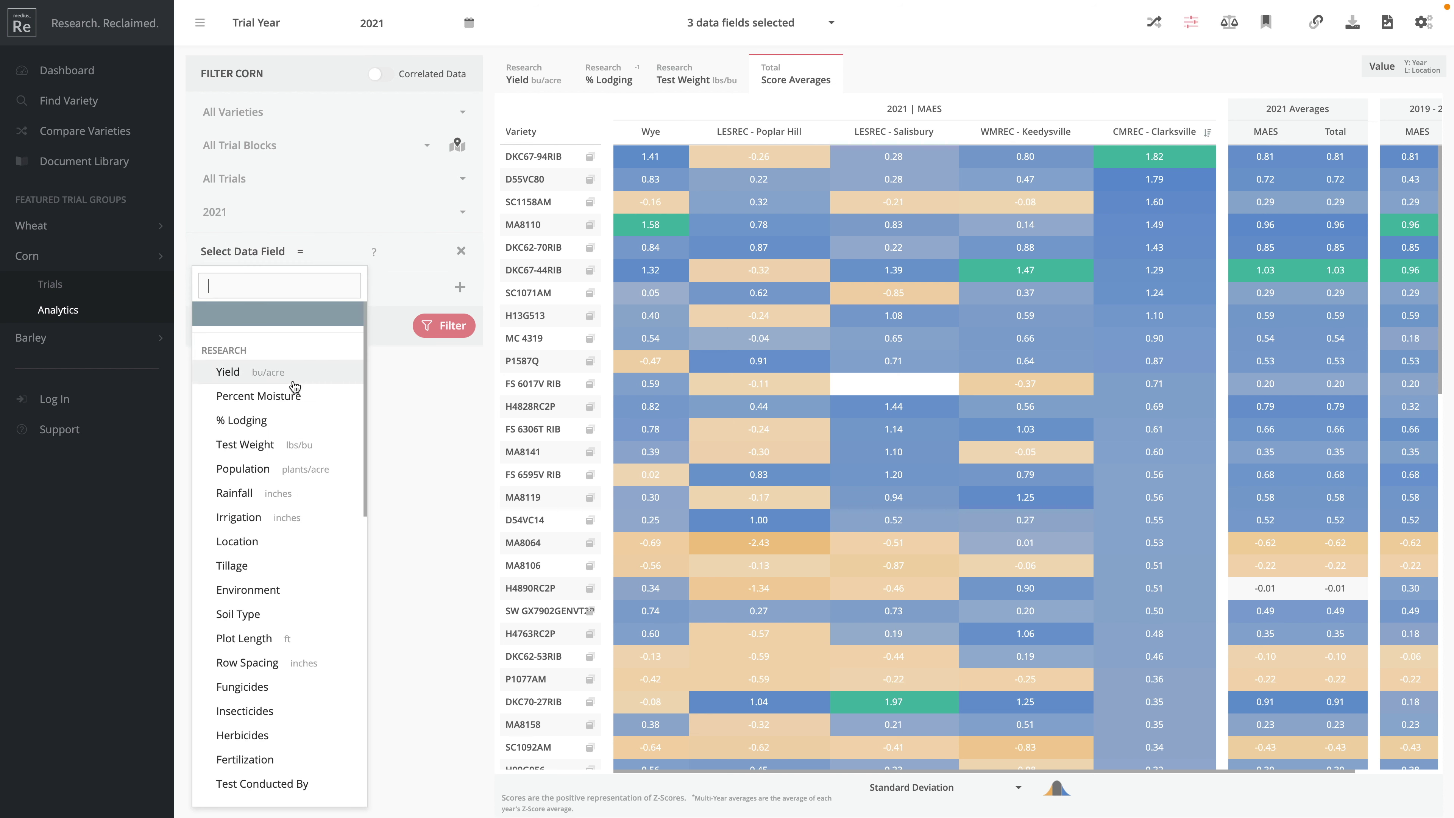
{"action": "scroll", "coordinate": [287, 425], "scroll_direction": "down", "scroll_amount": 10}
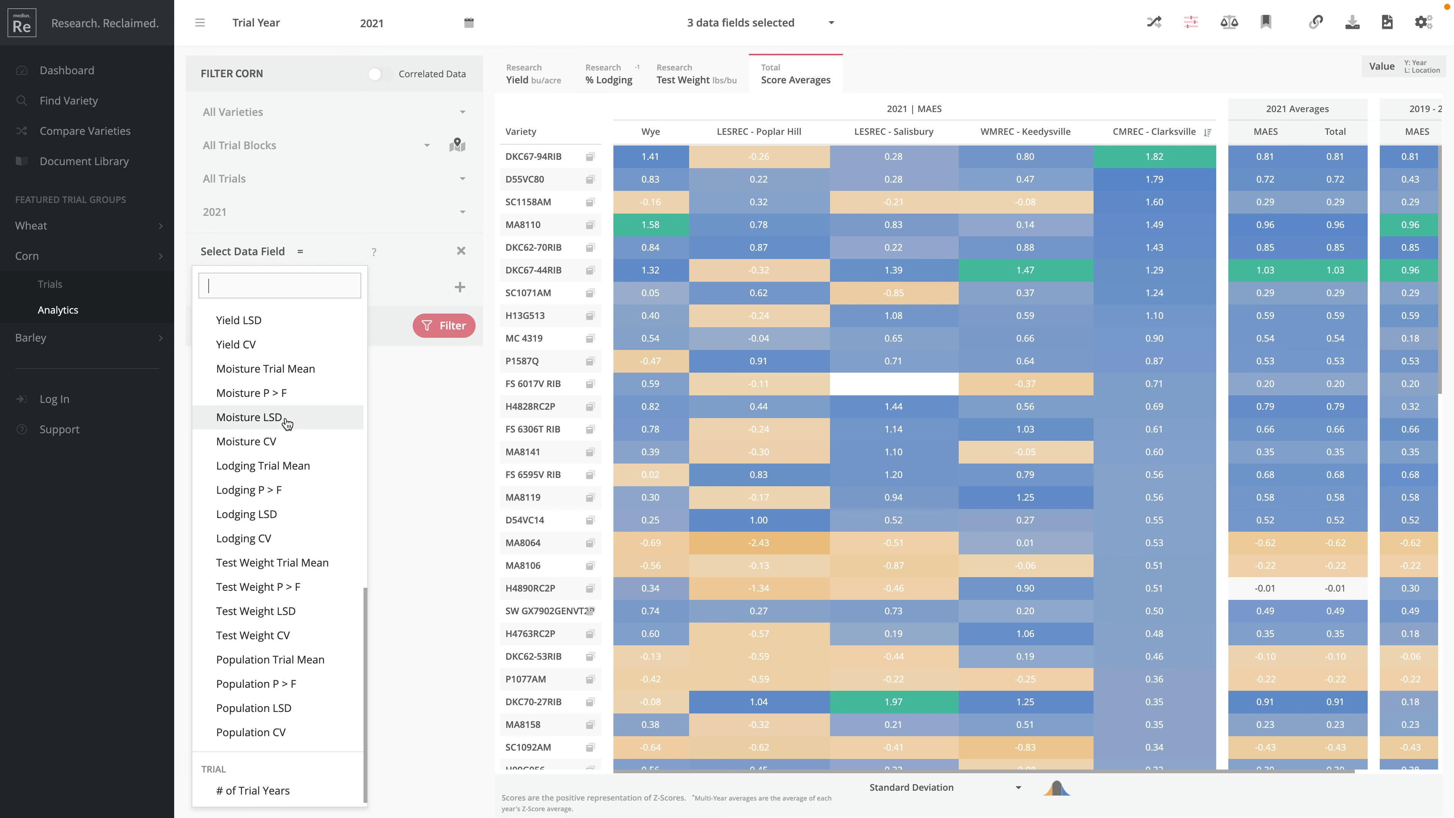
{"action": "left_click", "coordinate": [278, 790]}
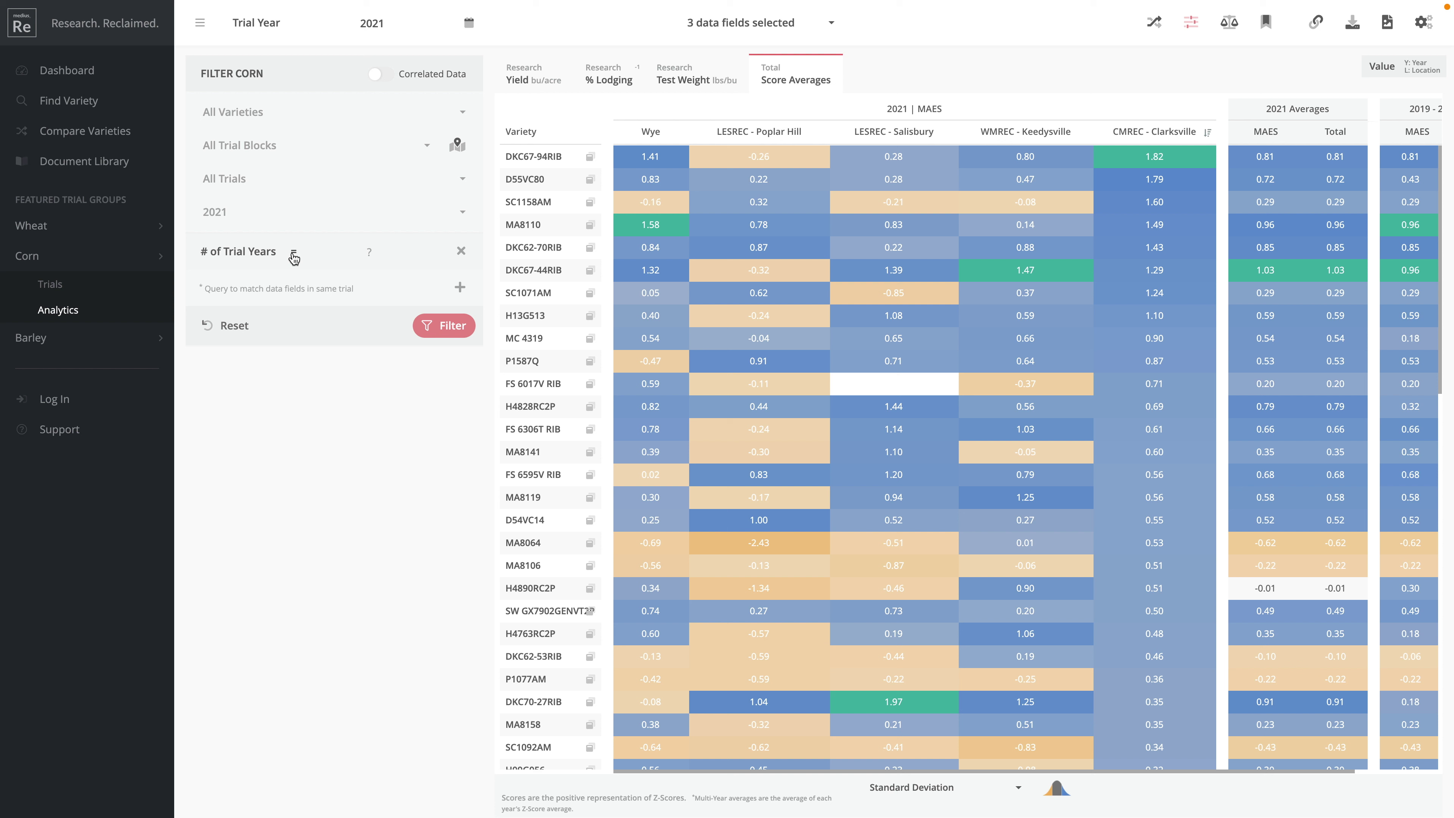
{"action": "left_click", "coordinate": [295, 252]}
{"action": "left_click", "coordinate": [321, 437]}
{"action": "left_click", "coordinate": [370, 255]}
{"action": "type", "text": "2"}
{"action": "left_click", "coordinate": [445, 327]}
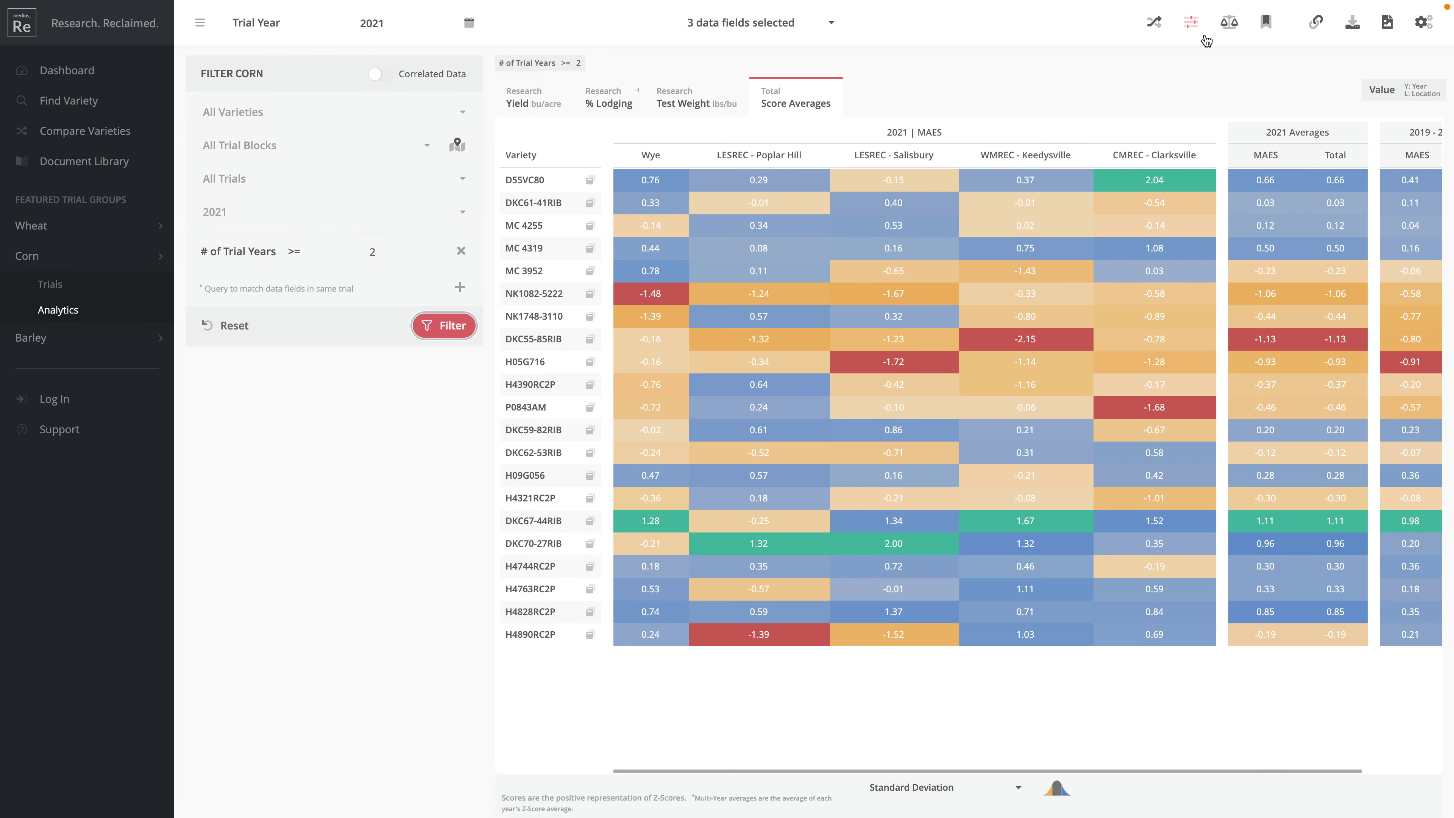
{"action": "left_click", "coordinate": [1191, 24]}
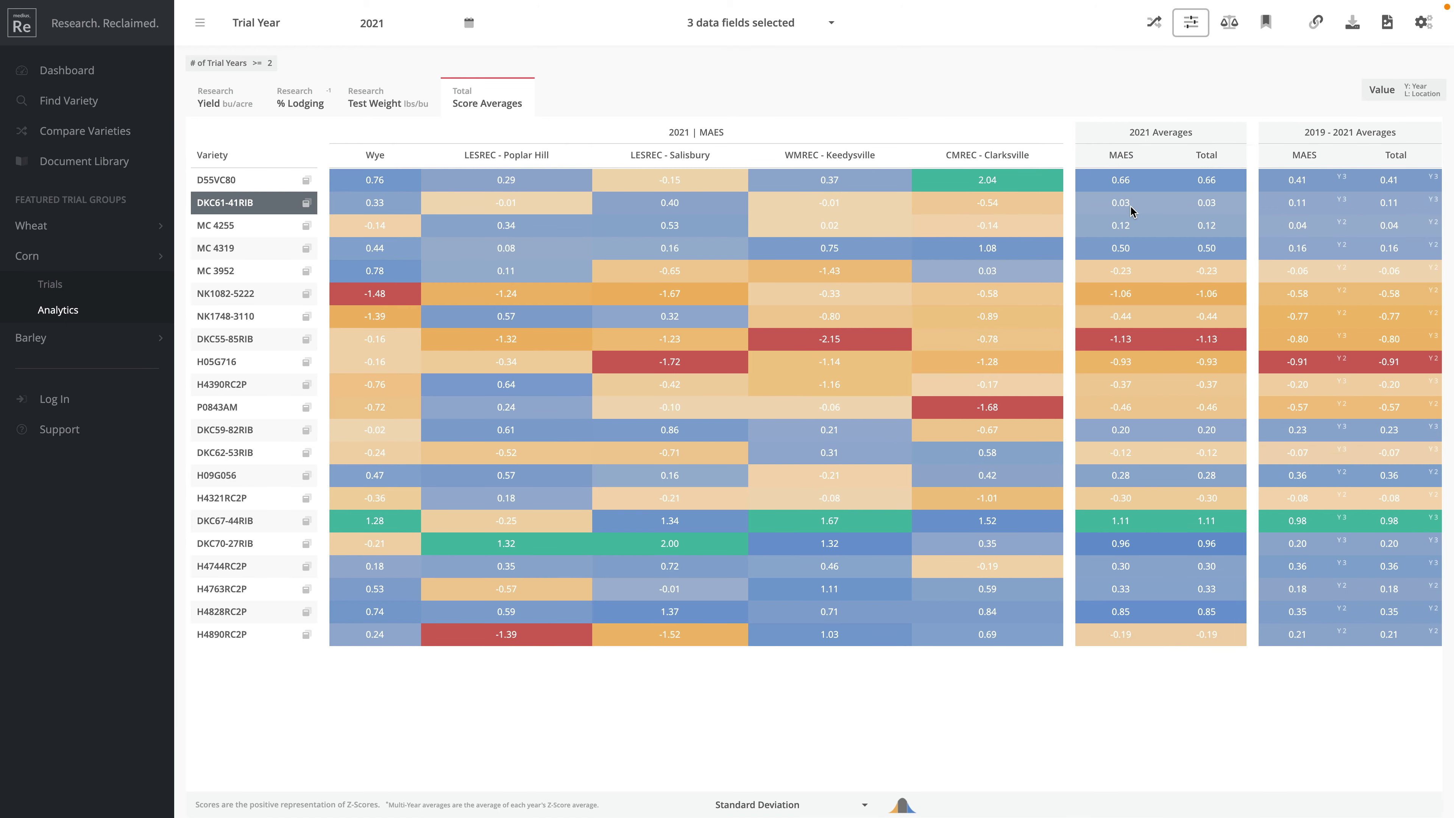
Sort the filtered varieties by the 2019 - 2021 Total score average, highest first.
{"action": "left_click", "coordinate": [1396, 155]}
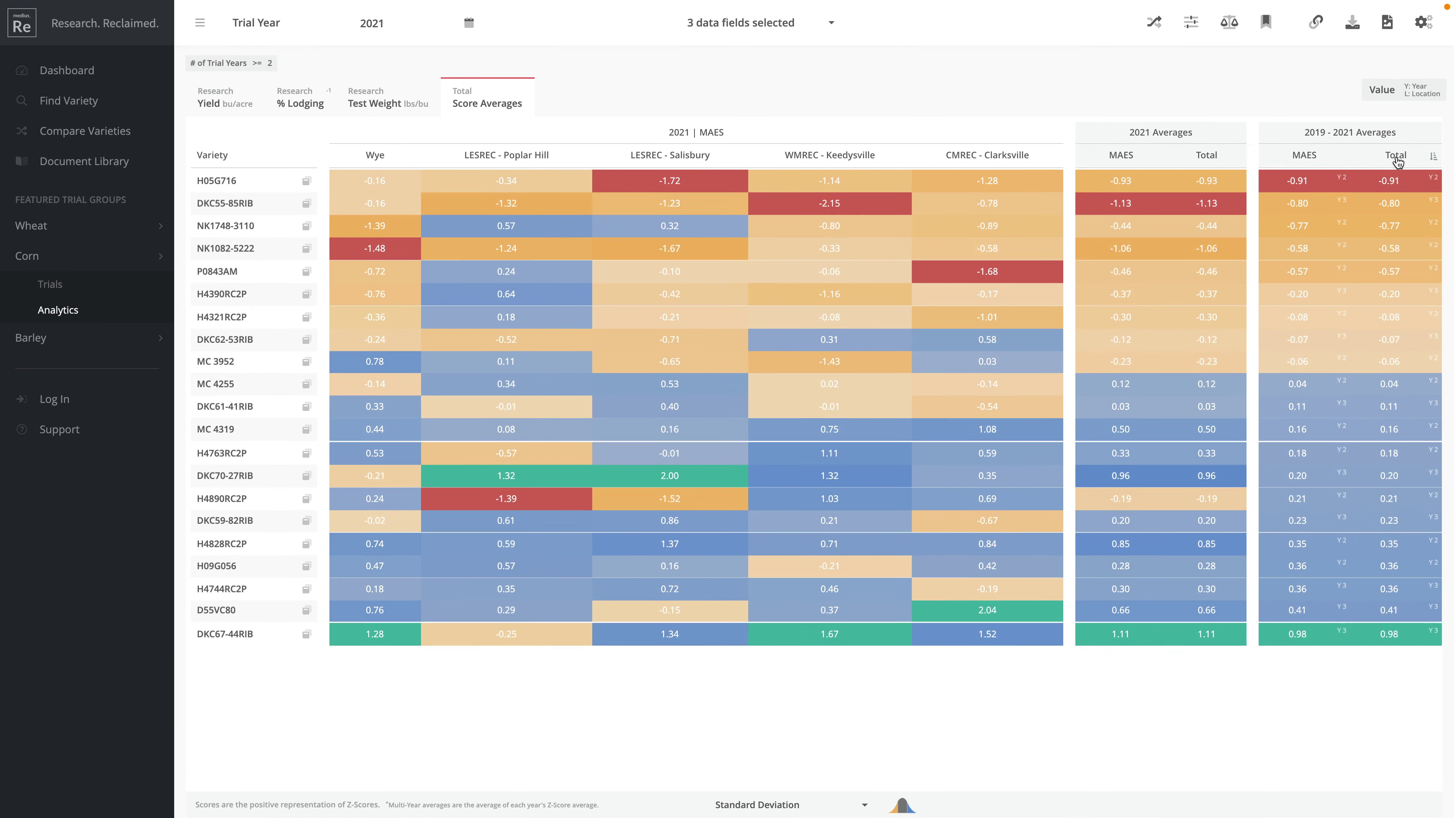
{"action": "left_click", "coordinate": [1396, 155]}
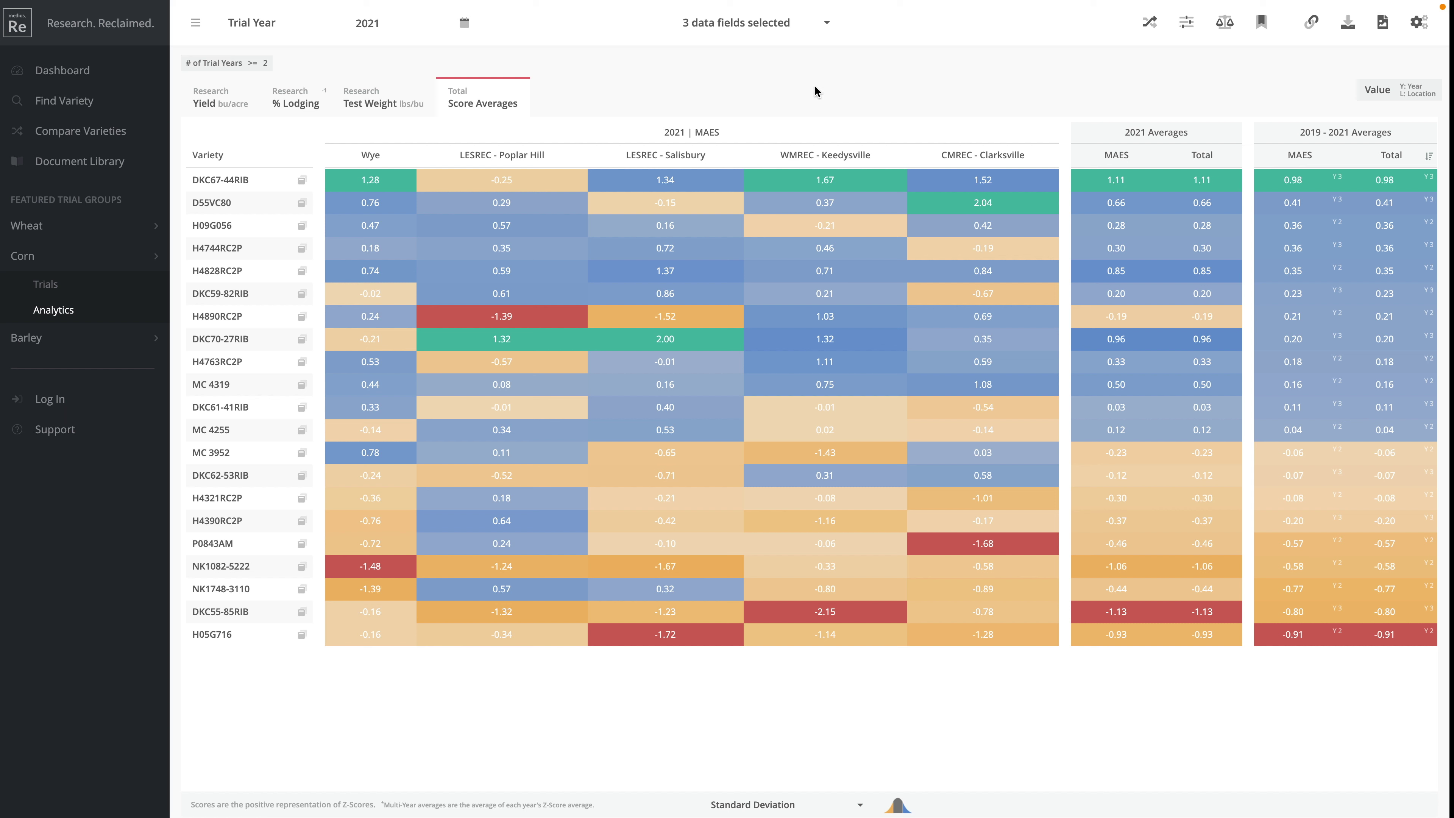
Show the Yield data with the Column Data View set to Multi-Year, and return that setting to Current Year.
{"action": "left_click", "coordinate": [1420, 21]}
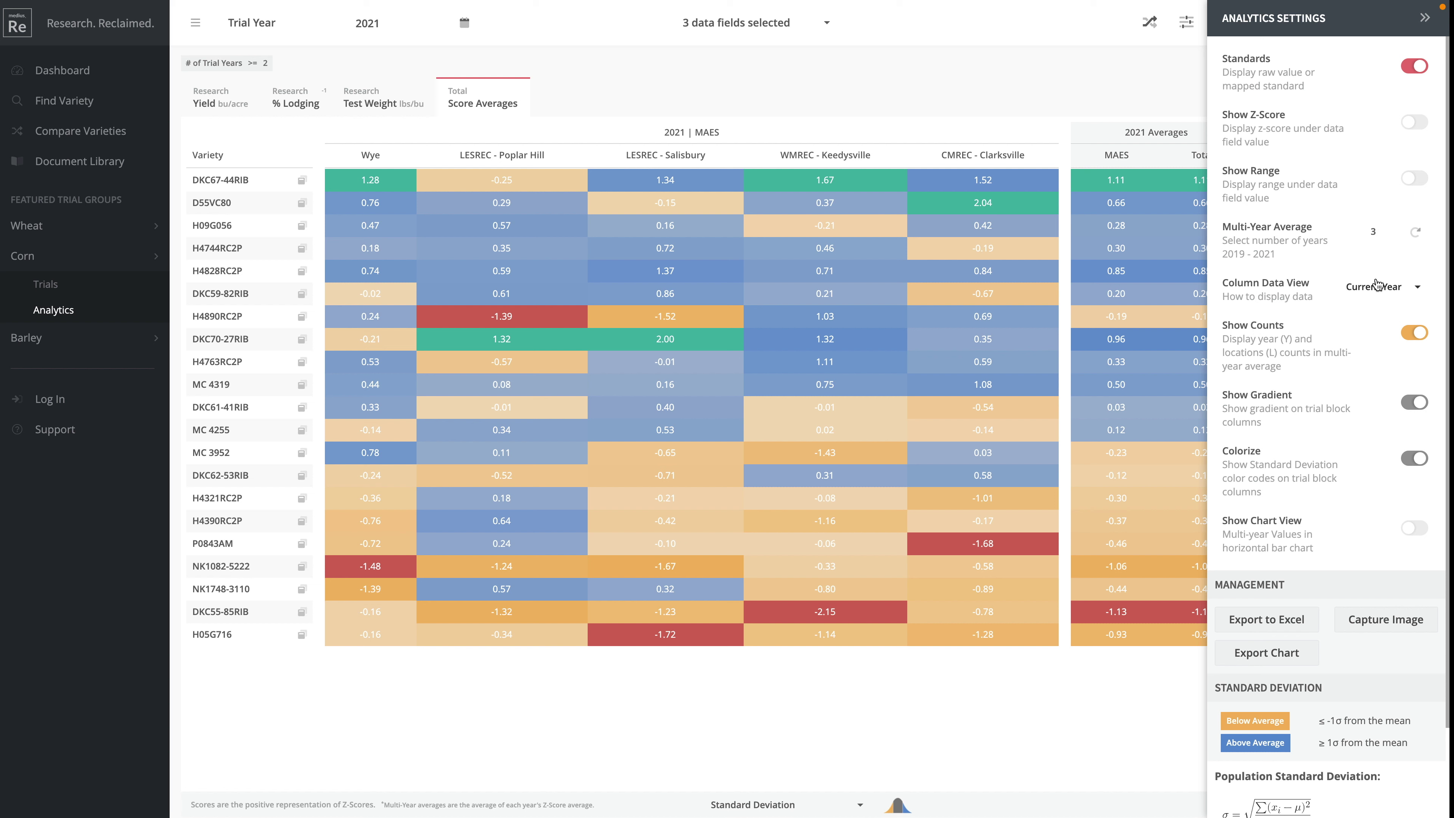
{"action": "left_click", "coordinate": [221, 101]}
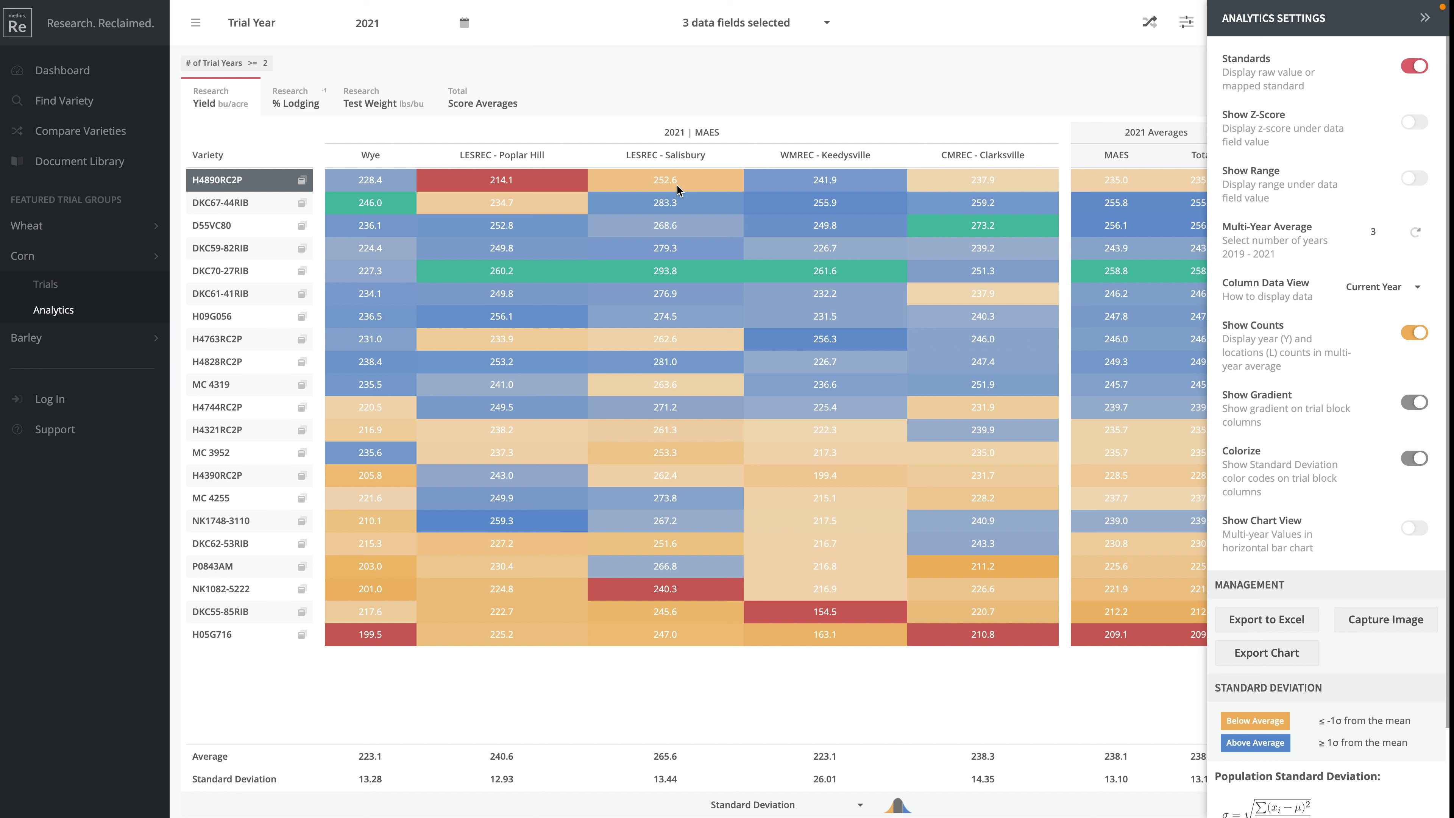
{"action": "left_click", "coordinate": [1401, 288]}
{"action": "left_click", "coordinate": [1395, 340]}
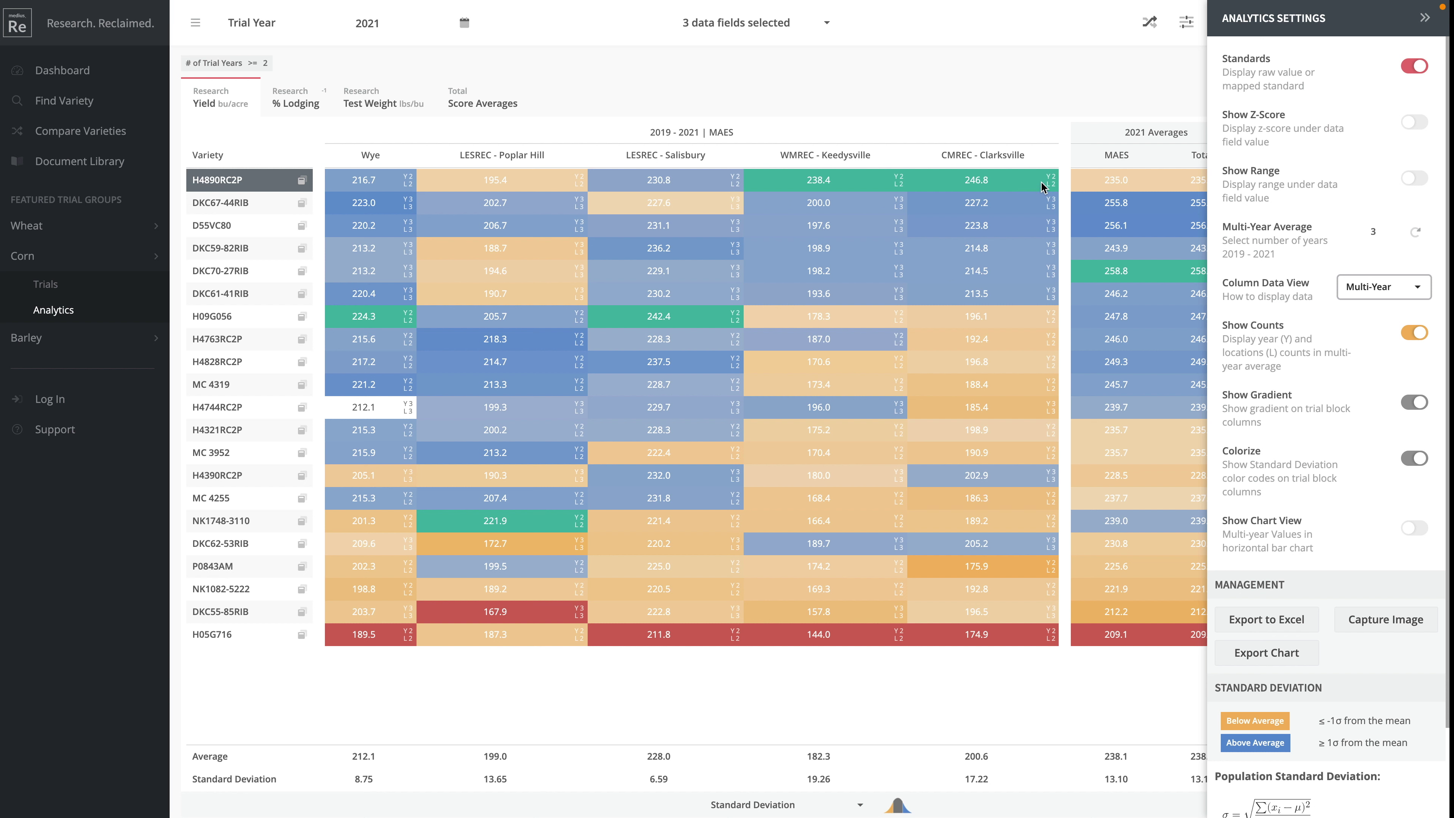
{"action": "left_click", "coordinate": [1391, 288]}
{"action": "left_click", "coordinate": [1388, 316]}
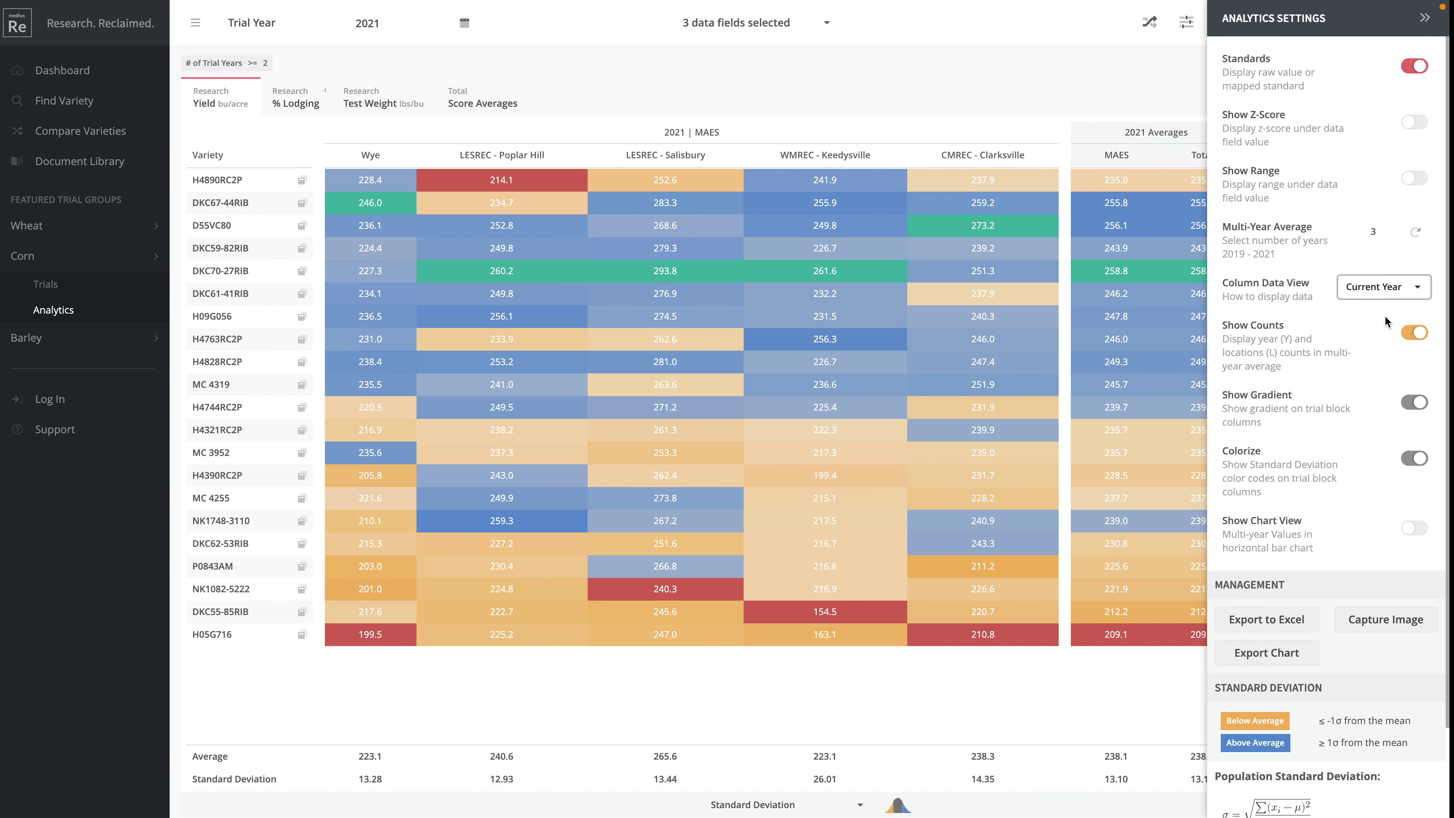
Turn off Show Gradient and Colorize, restore both, and close the analytics settings after looking through the remaining options.
{"action": "left_click", "coordinate": [1416, 405]}
{"action": "left_click", "coordinate": [1416, 459]}
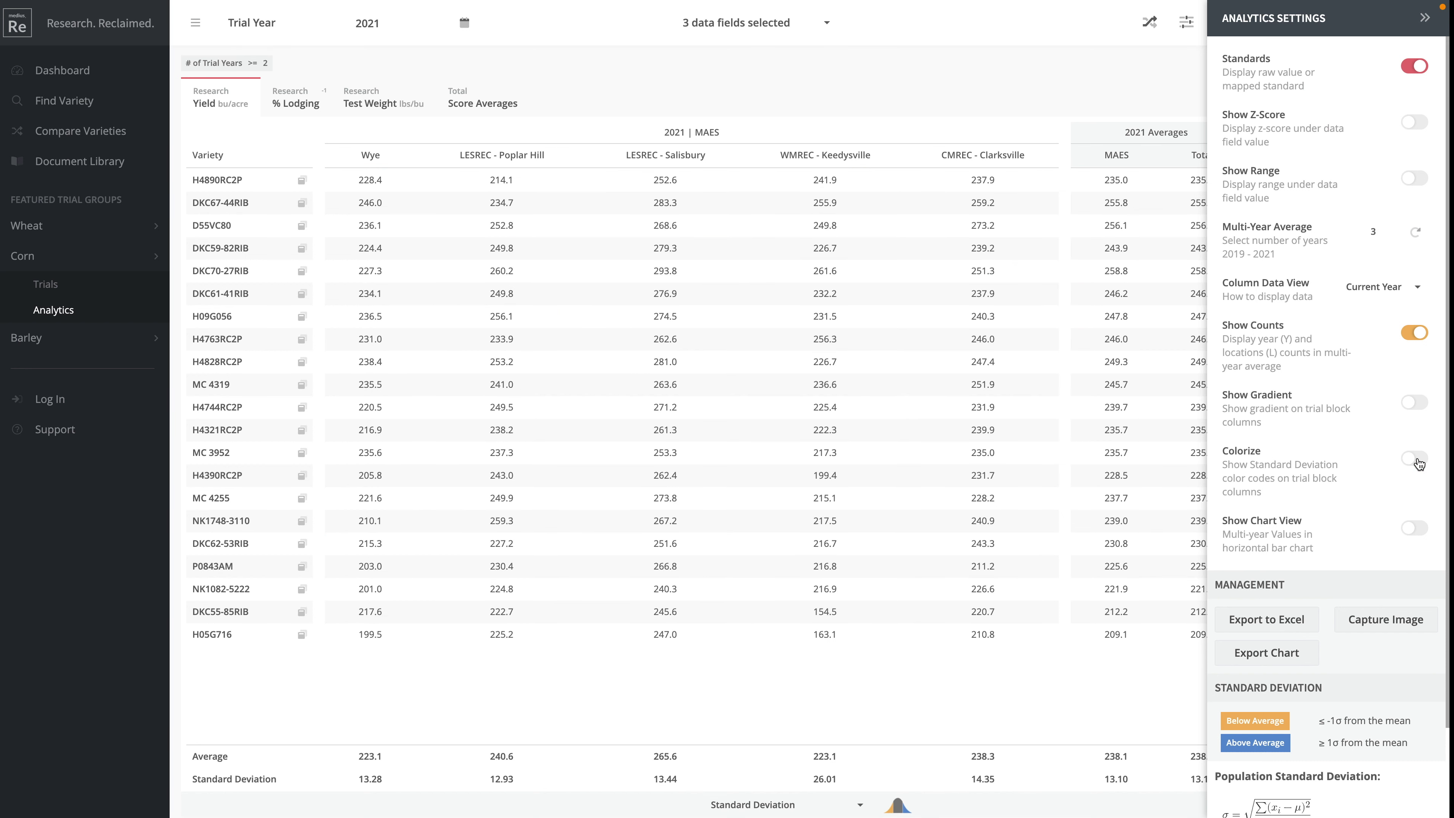
{"action": "left_click", "coordinate": [1417, 460]}
{"action": "left_click", "coordinate": [1416, 402]}
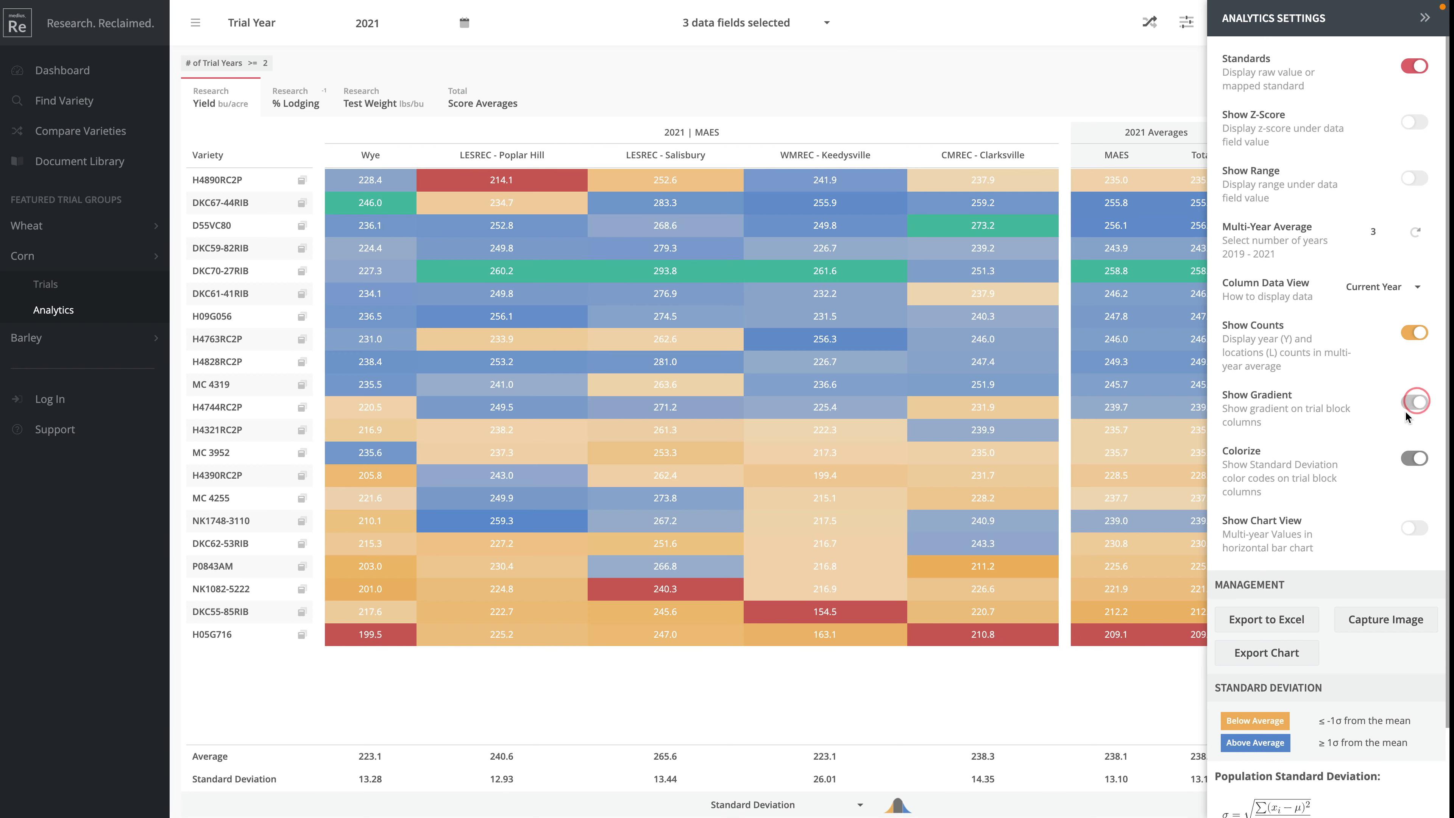
{"action": "scroll", "coordinate": [1357, 472], "scroll_direction": "down", "scroll_amount": 3}
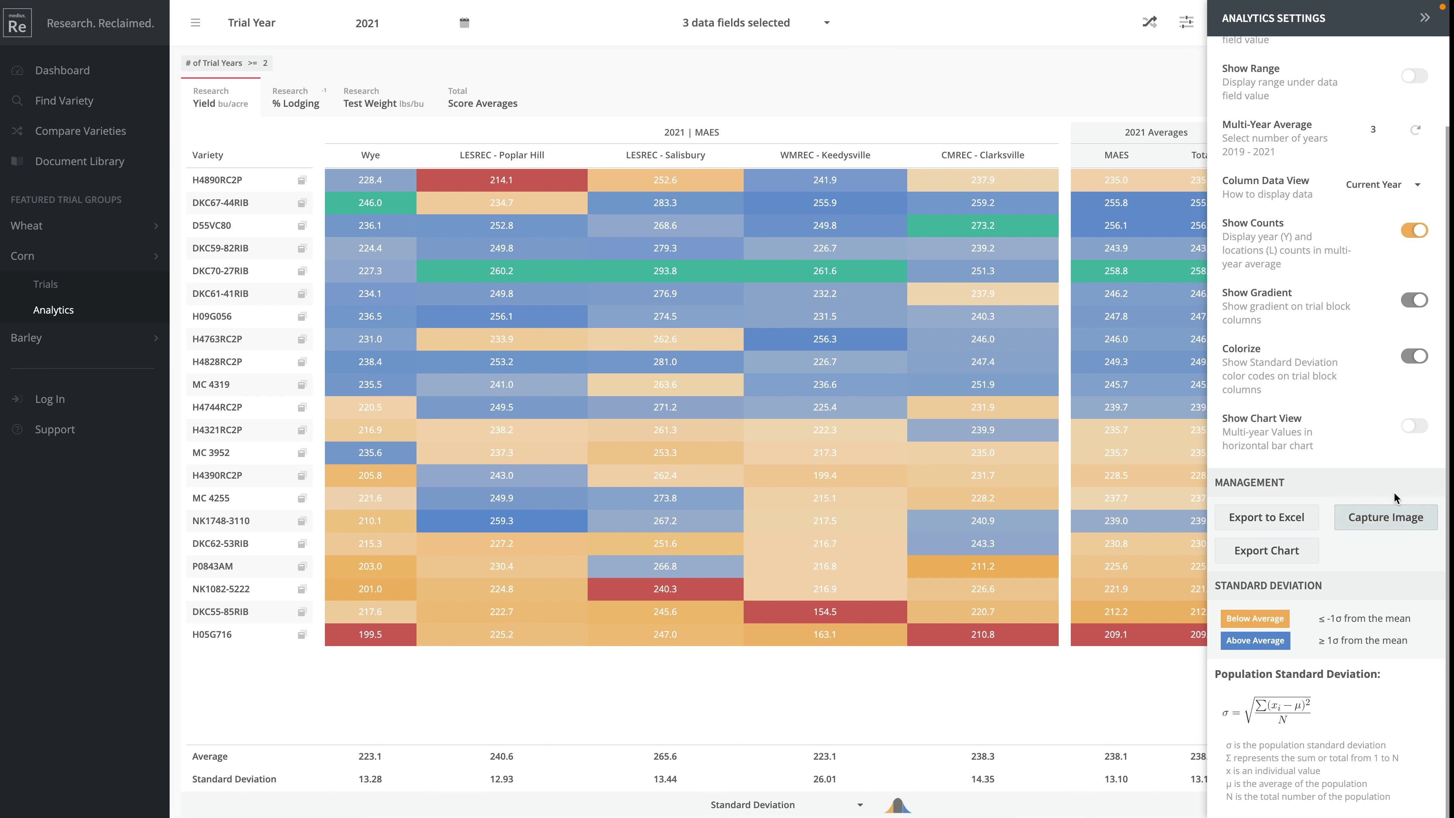
{"action": "scroll", "coordinate": [1332, 491], "scroll_direction": "up", "scroll_amount": 3}
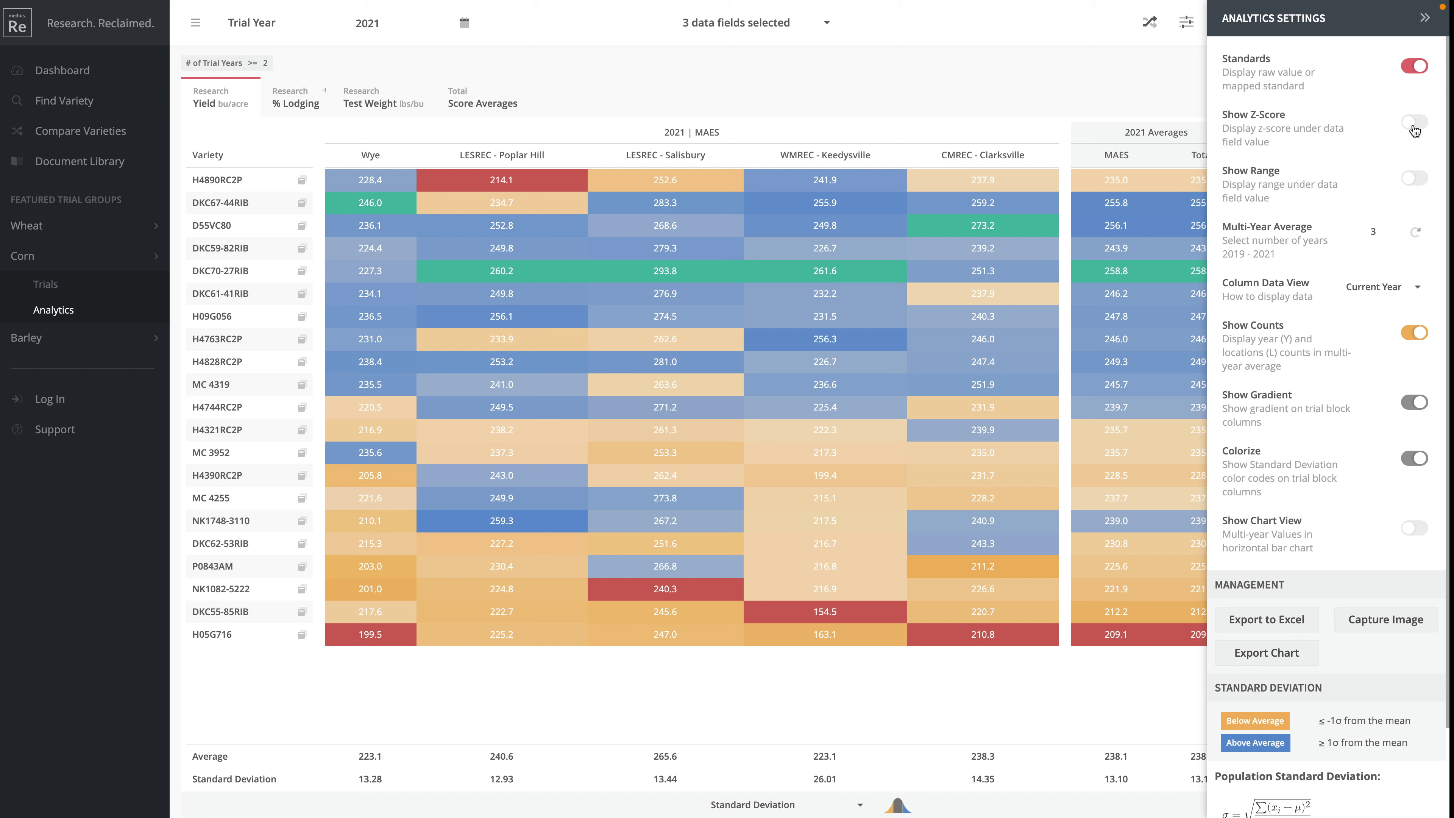
{"action": "left_click", "coordinate": [1424, 18]}
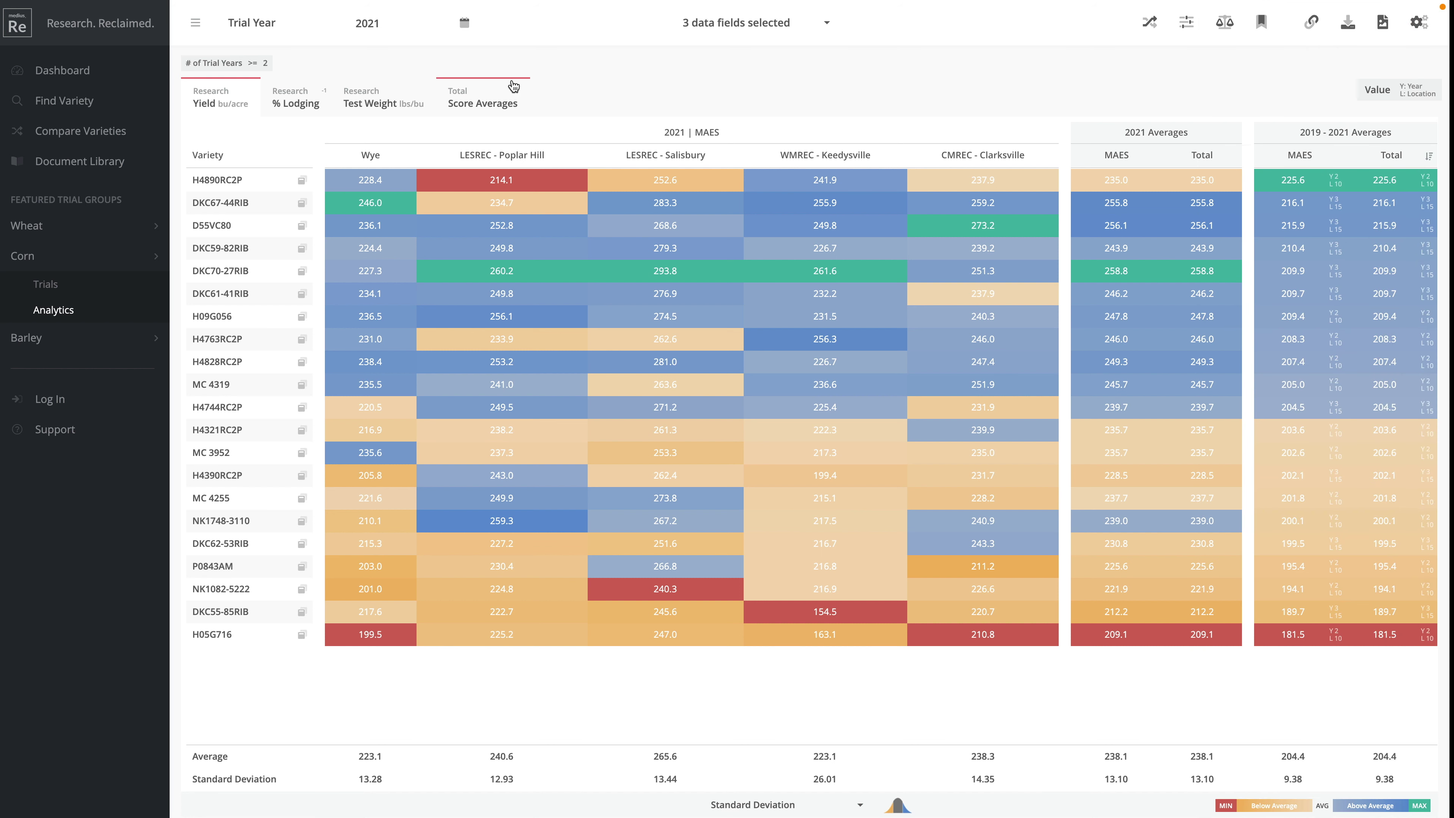
Select DKC67-44RIB, D55VC80, H09G056, H4744RC2P and H4828RC2P from the Score Averages and open them in a side-by-side variety comparison.
{"action": "left_click", "coordinate": [469, 95]}
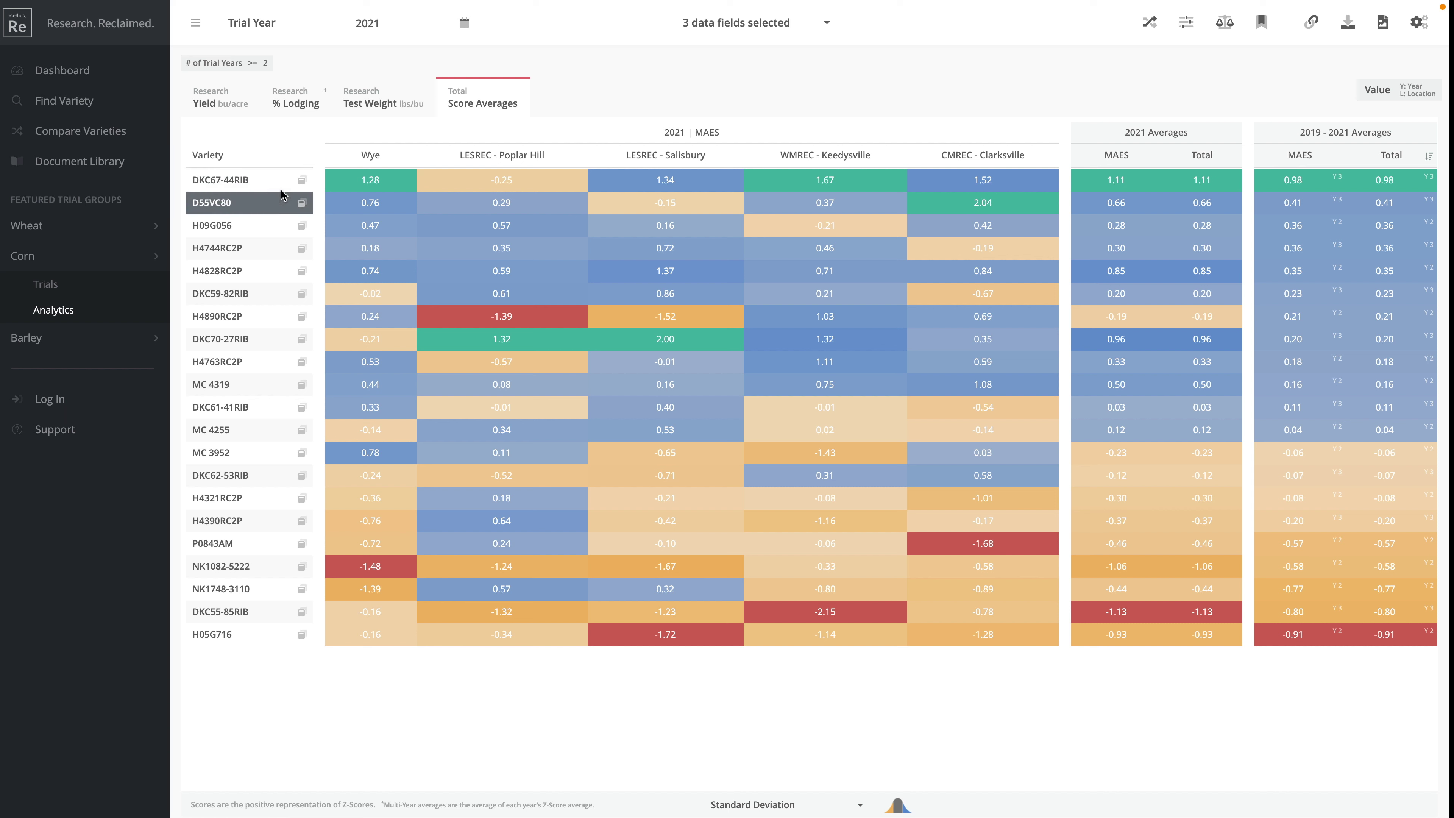
{"action": "left_click_drag", "start_coordinate": [1397, 186], "coordinate": [1404, 274]}
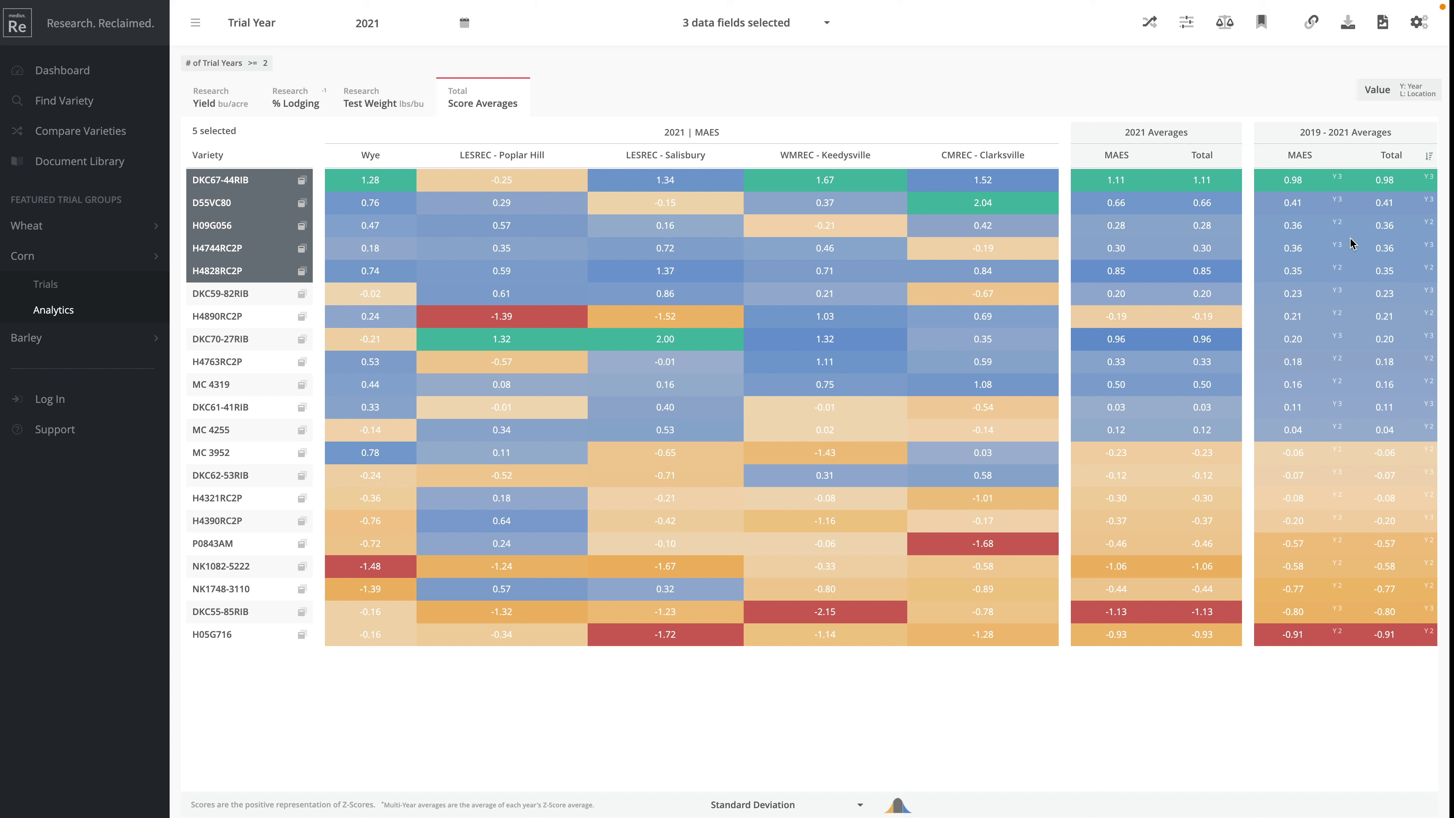
{"action": "left_click", "coordinate": [638, 82]}
{"action": "left_click", "coordinate": [1150, 25]}
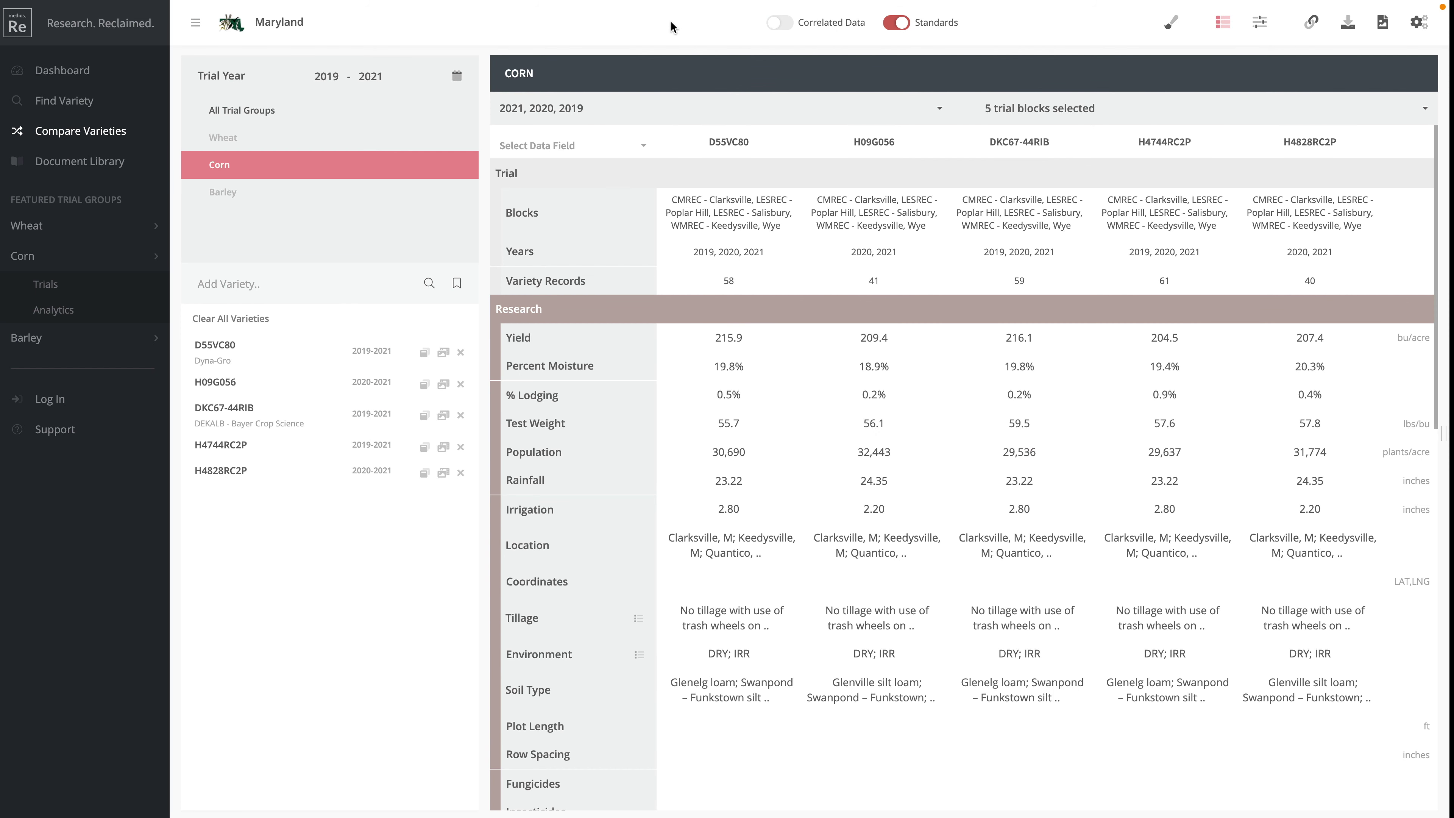